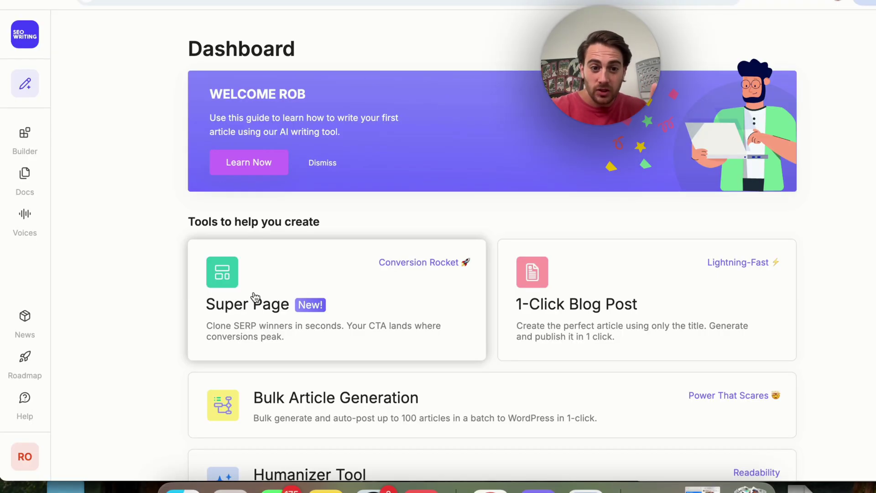
# Open the Super Page tool and review the Target Location country list
pyautogui.click(254, 298)
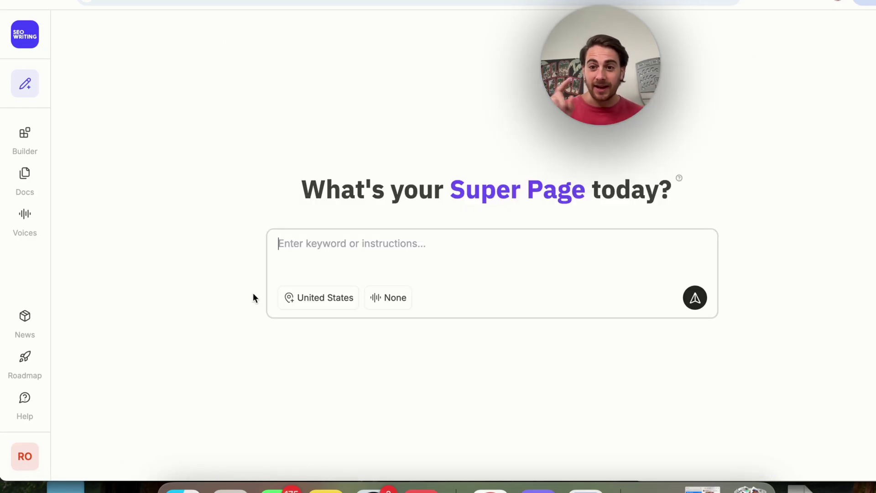
pyautogui.click(309, 299)
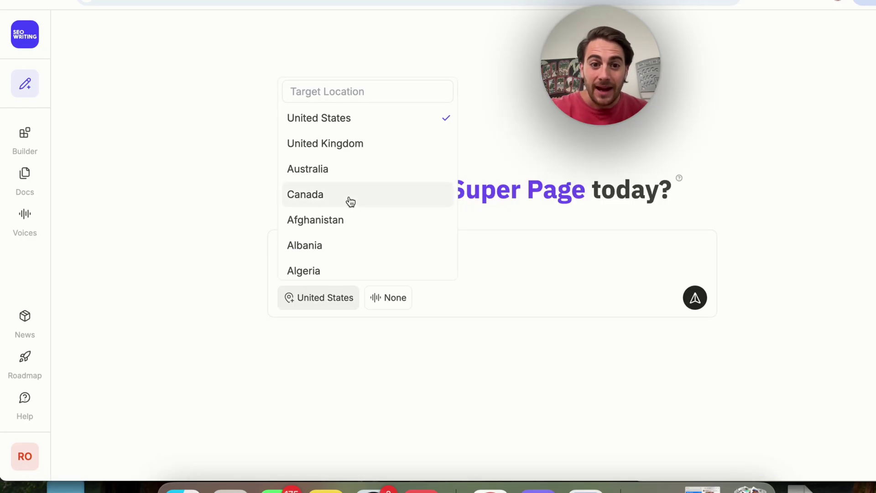
pyautogui.scroll(-15, 348, 201)
pyautogui.scroll(15, 348, 202)
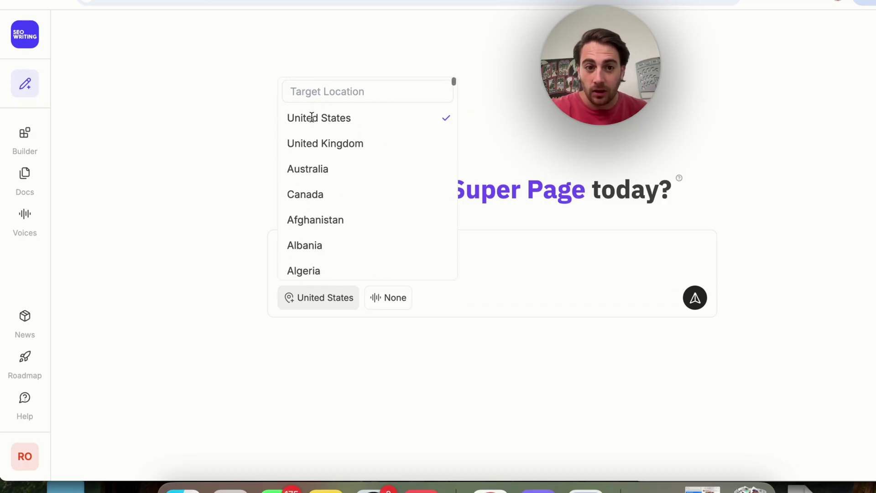
pyautogui.click(329, 92)
# Enter the keyword 'Hwo to build AI' and pick the None brand voice option
pyautogui.click(215, 303)
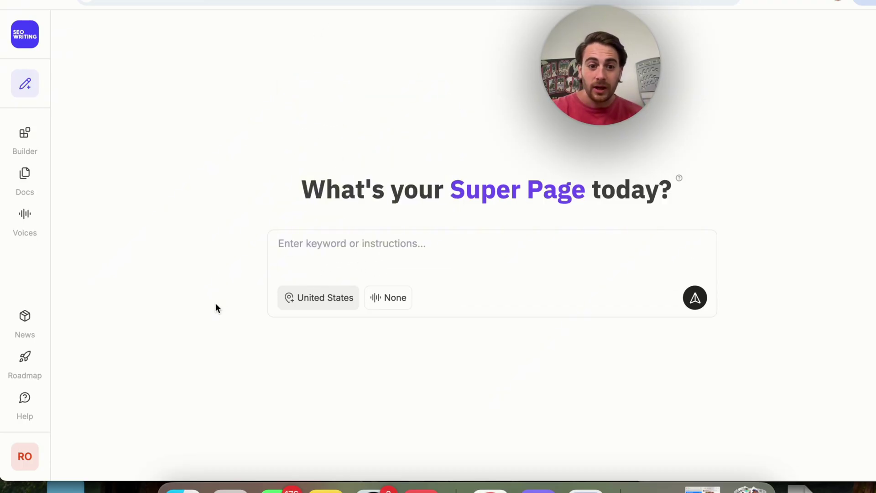
pyautogui.click(340, 262)
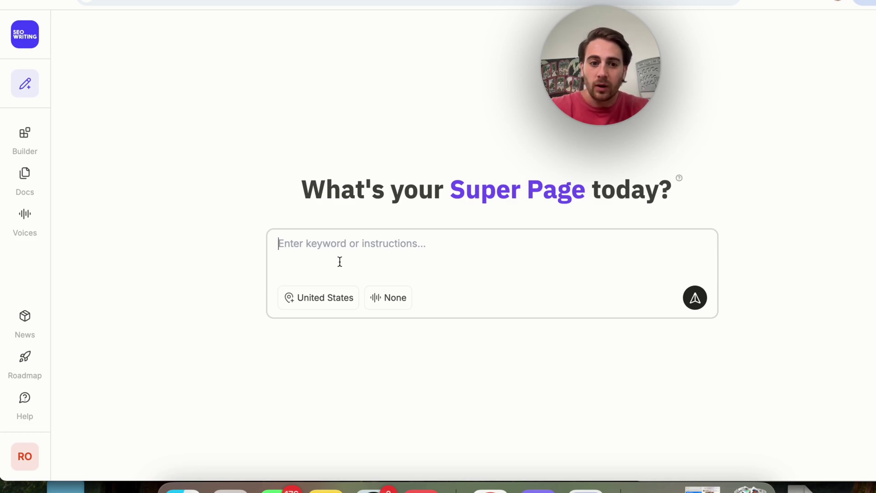
pyautogui.write('Hwo to build AI agents with MindPal')
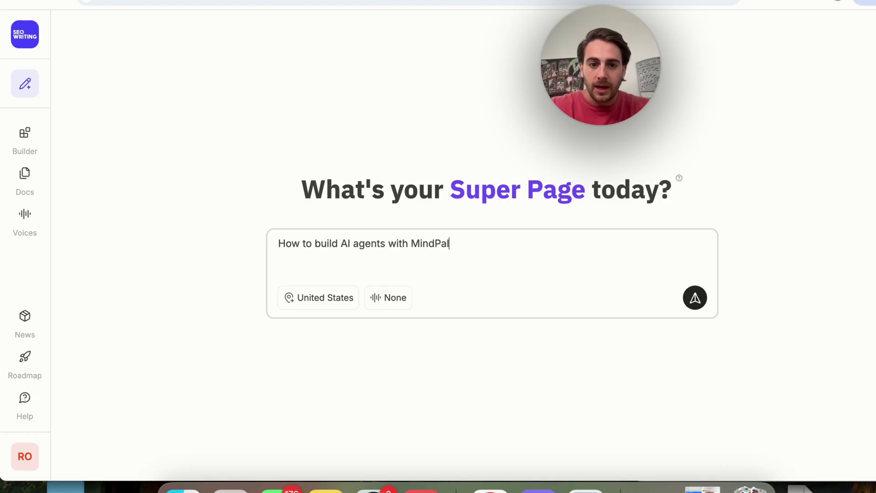
pyautogui.click(389, 297)
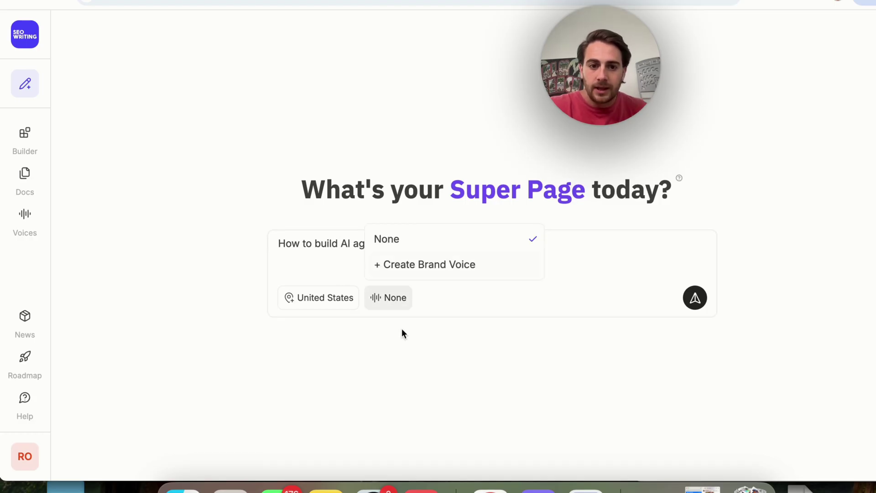
# Start a new Web Scrape brand voice and paste the consulting website's address
pyautogui.click(417, 264)
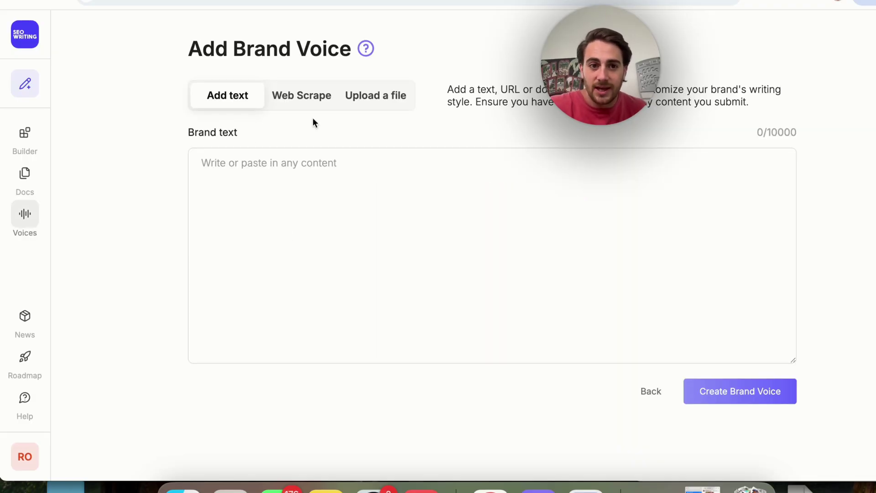
pyautogui.click(299, 97)
pyautogui.click(374, 95)
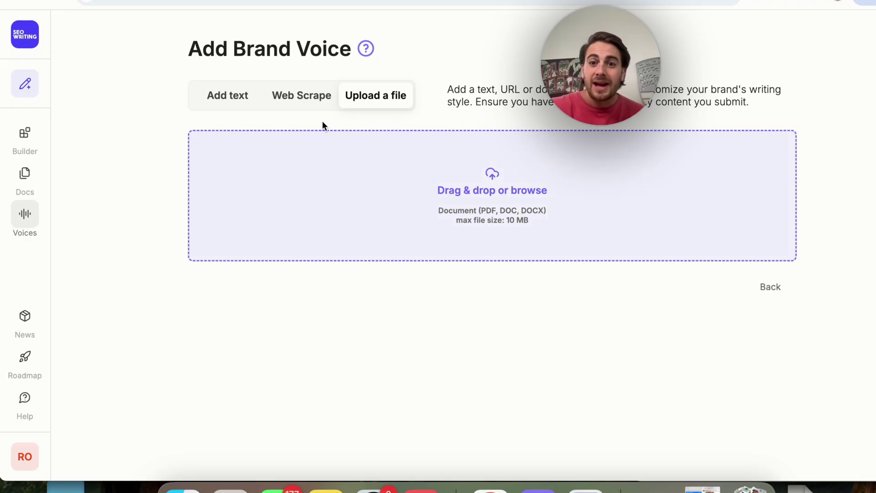
pyautogui.click(305, 94)
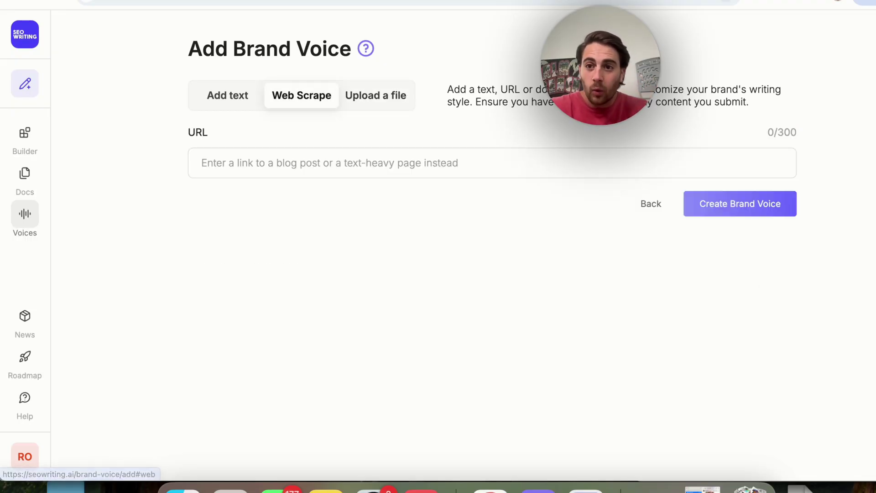
pyautogui.press('super+t')
pyautogui.write('robe')
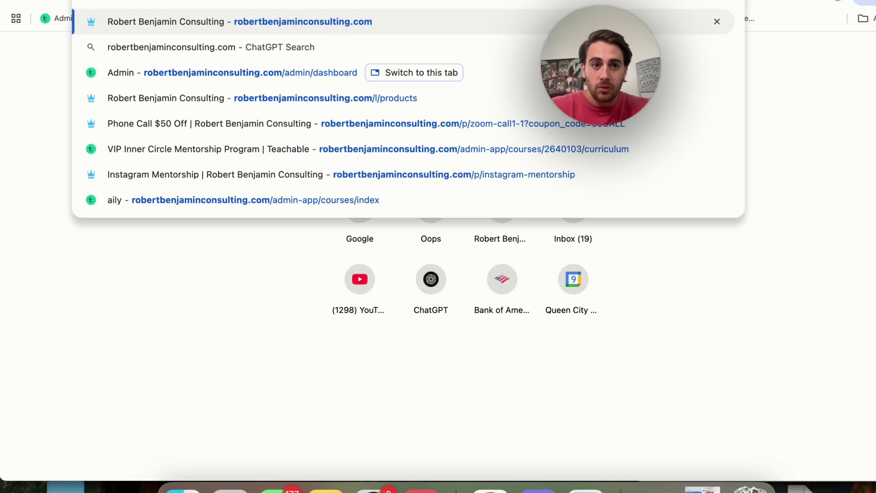
pyautogui.press('super+w')
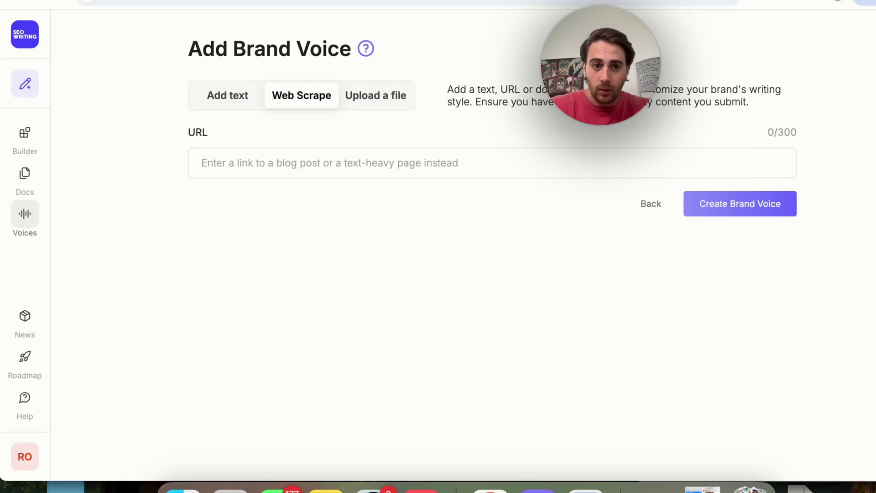
pyautogui.write('https://robertbenjaminconsulting.com/')
# Analyse the website and save the resulting Social Growth Expert brand voice
pyautogui.click(707, 200)
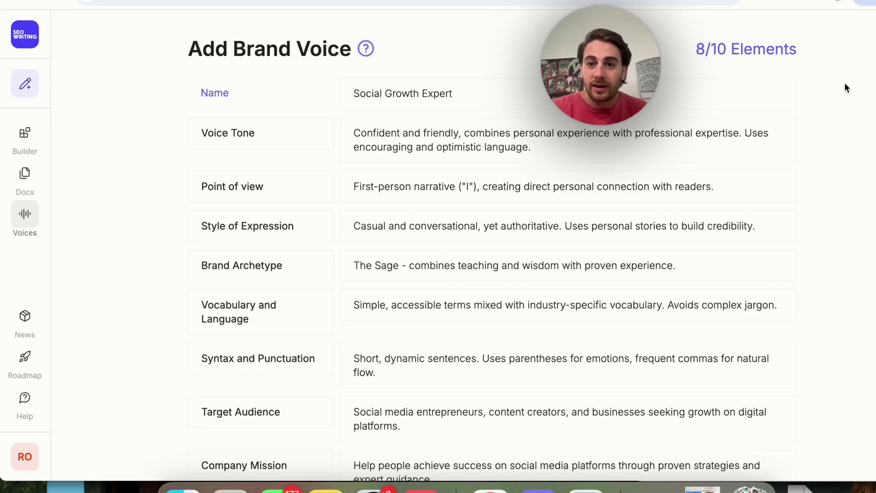
pyautogui.scroll(-1, 686, 45)
pyautogui.scroll(1, 730, 39)
pyautogui.scroll(-3, 670, 64)
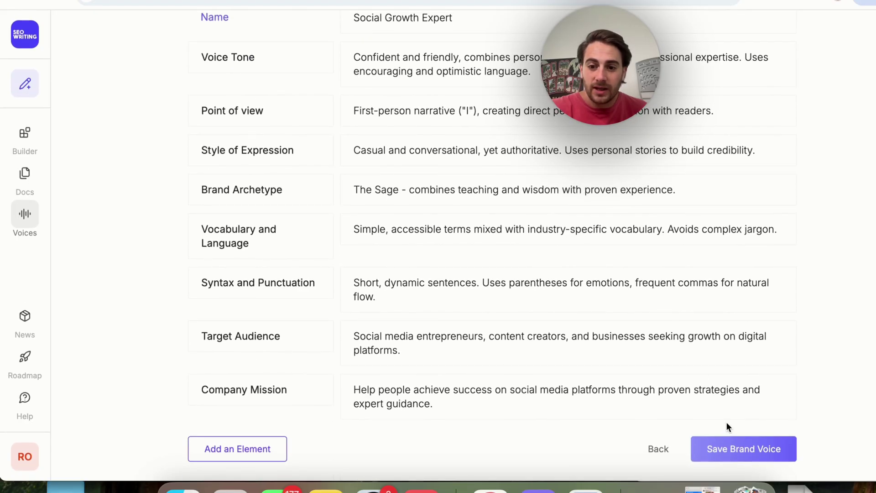
pyautogui.click(728, 448)
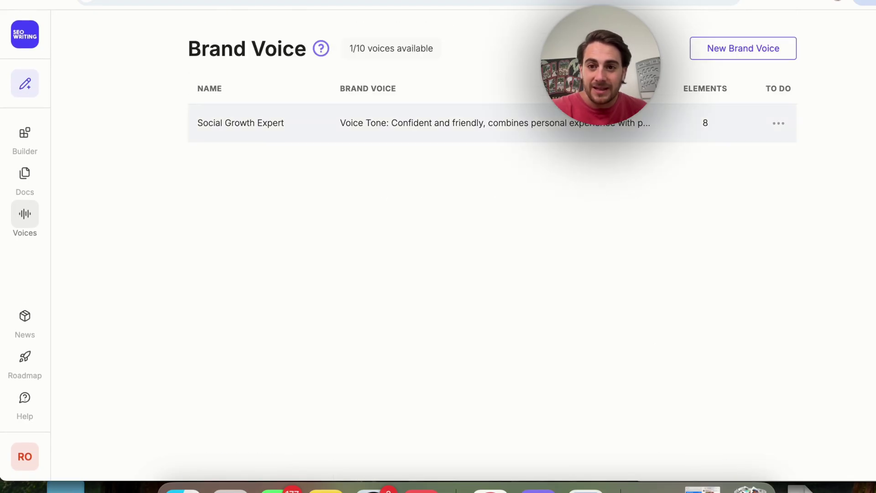
# Generate a Super Page for 'How to build ai agents with MindPal' in the Social Growth Expert voice
pyautogui.moveTo(25, 84)
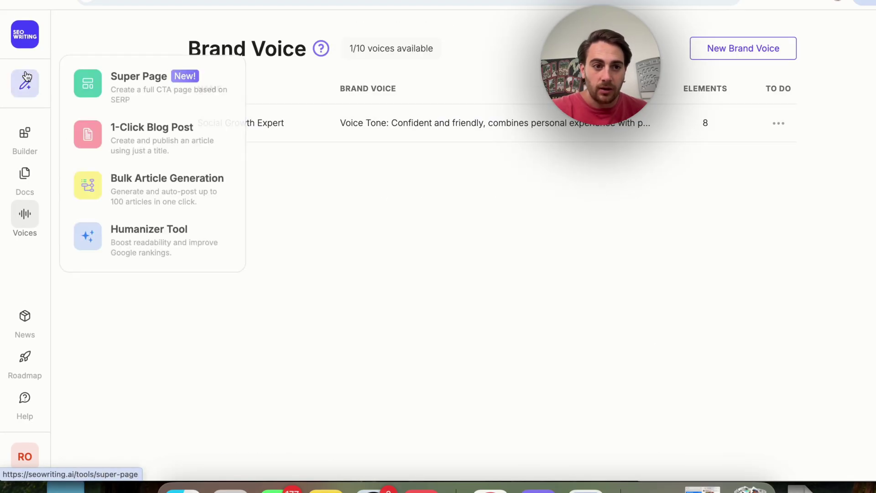
pyautogui.click(83, 85)
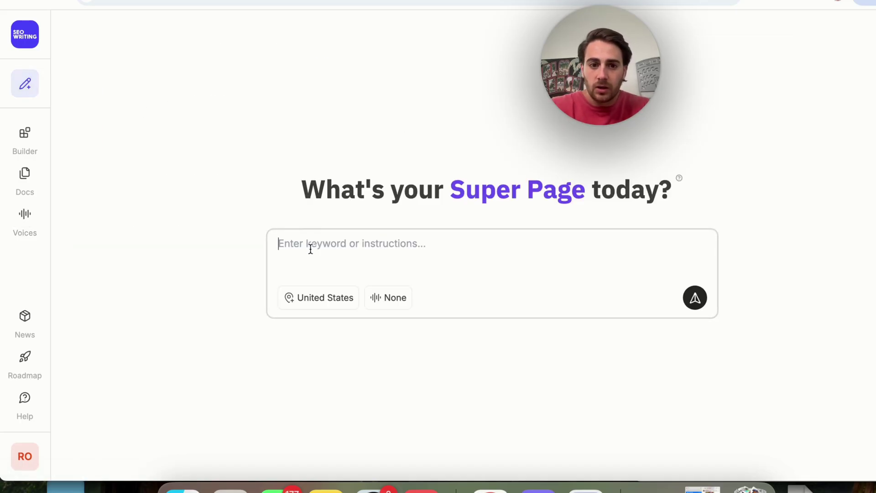
pyautogui.write('How to build ')
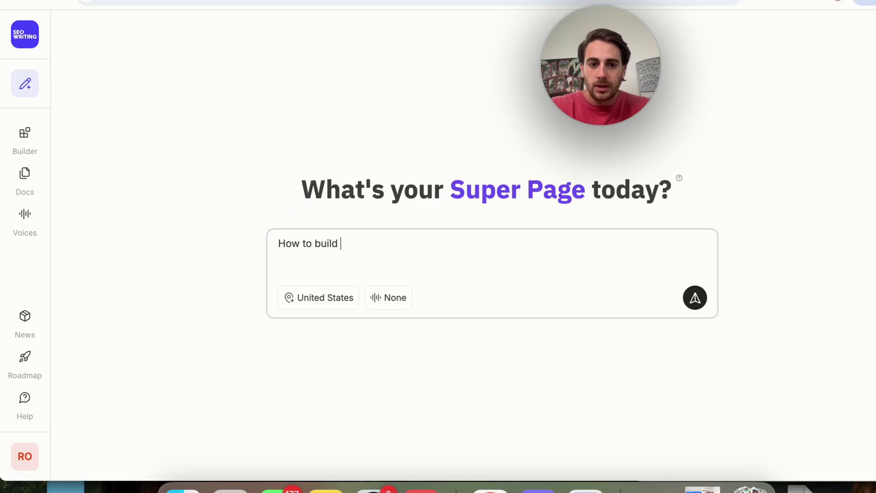
pyautogui.write('ai agents with MindPal')
pyautogui.click(387, 298)
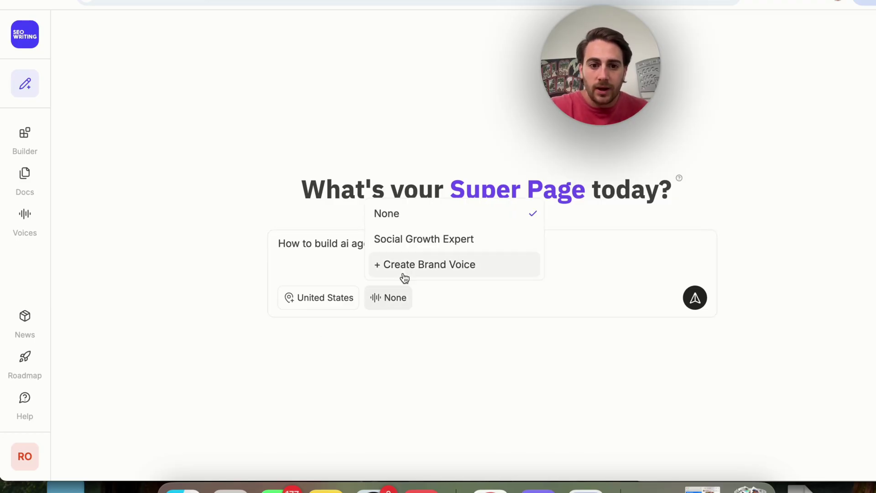
pyautogui.click(426, 239)
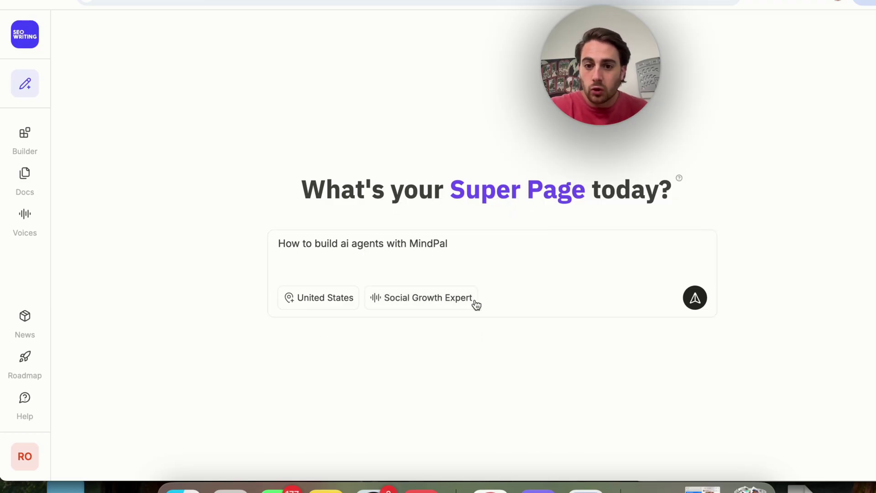
pyautogui.click(695, 299)
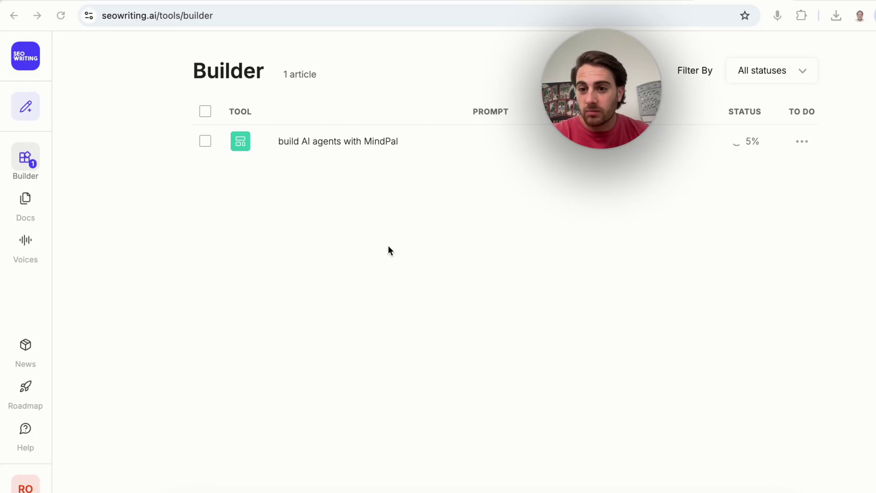
# Inspect the MindPal article's actions menu and the status filter, leaving both unchanged
pyautogui.click(806, 142)
pyautogui.click(807, 230)
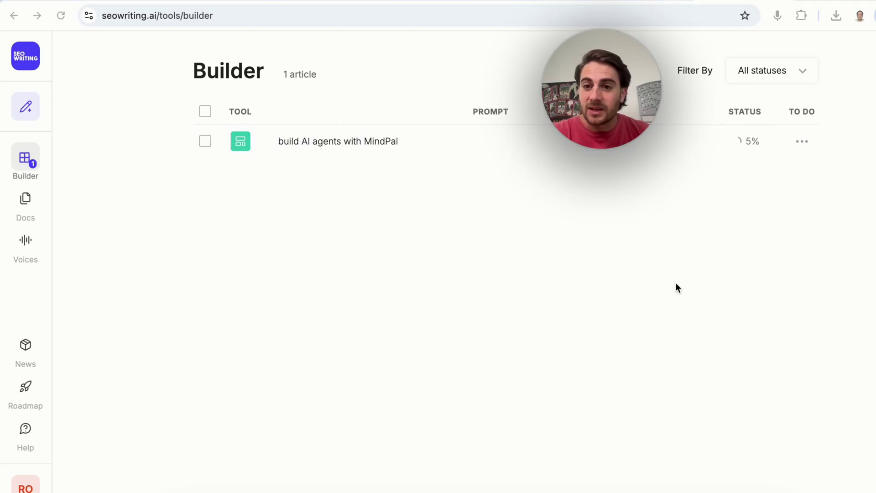
pyautogui.click(805, 142)
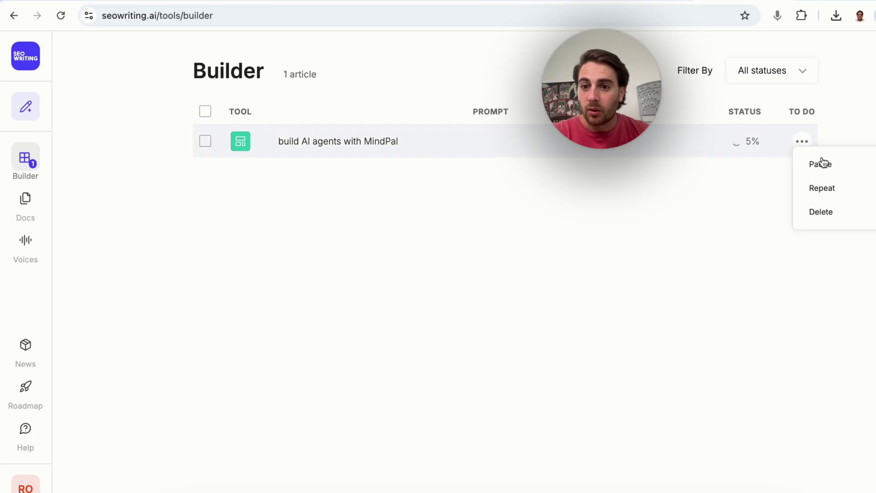
pyautogui.click(754, 197)
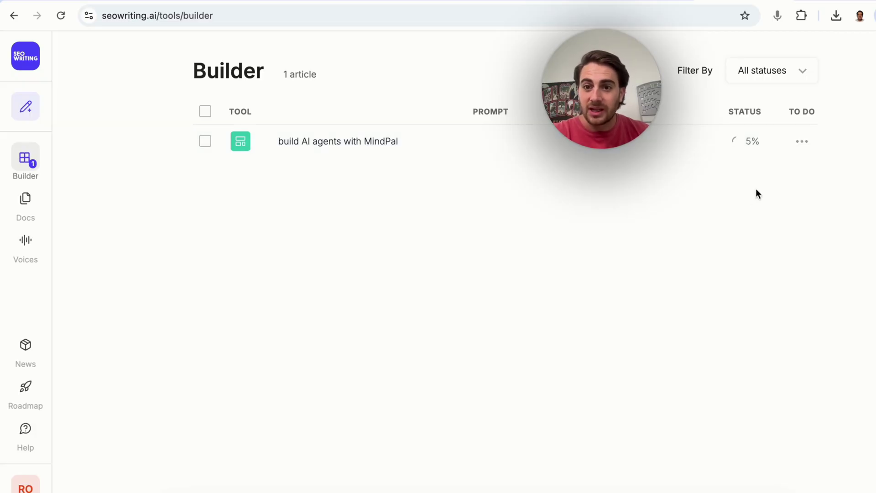
pyautogui.click(782, 78)
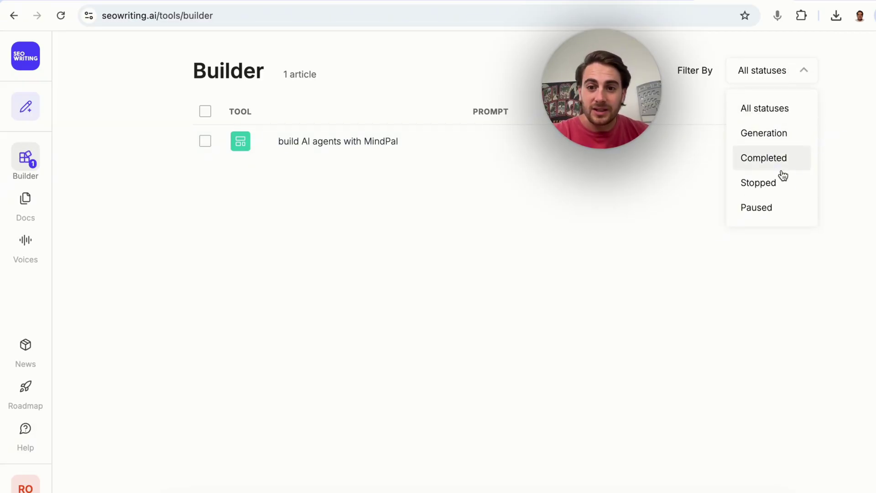
pyautogui.click(599, 215)
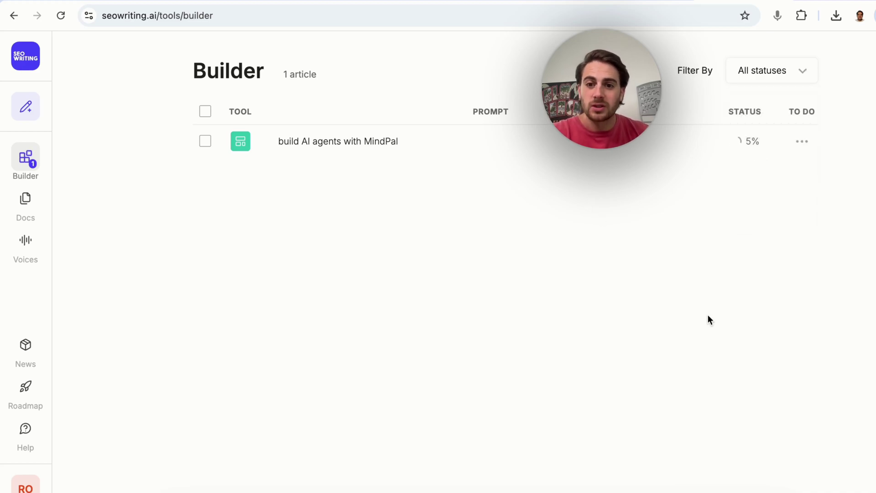
pyautogui.click(331, 145)
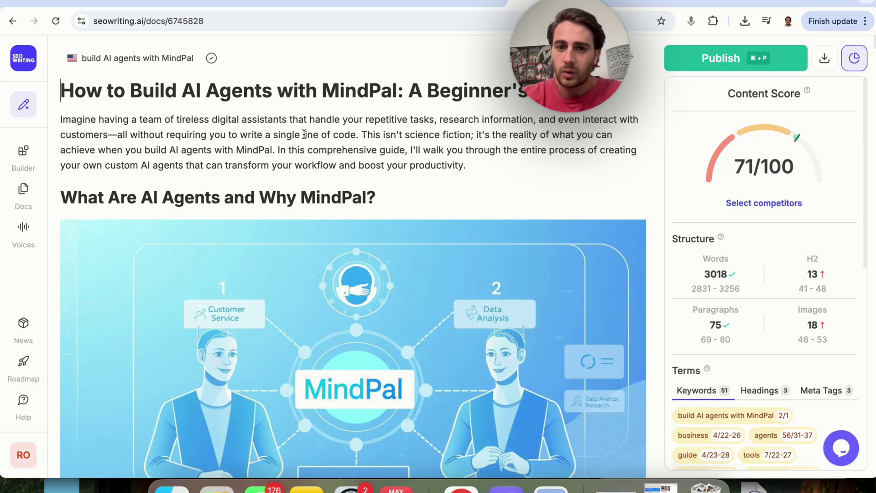
pyautogui.scroll(-15, 304, 135)
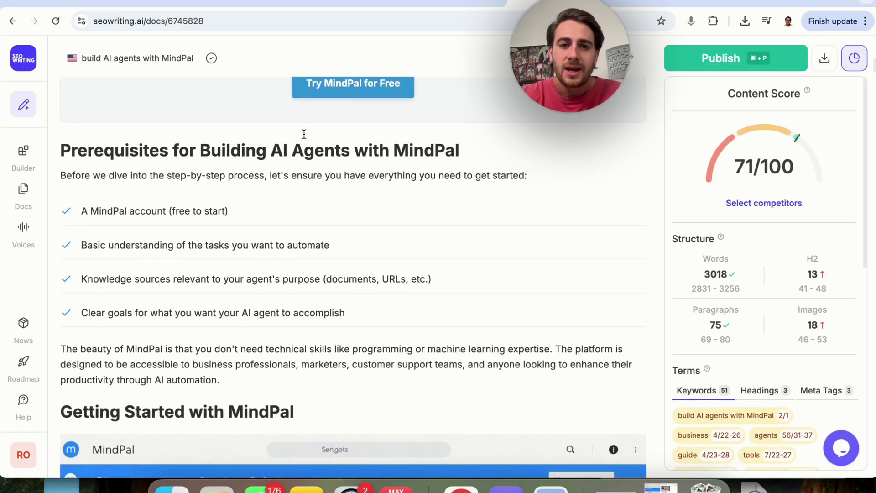
pyautogui.scroll(4, 305, 135)
pyautogui.scroll(-15, 372, 368)
pyautogui.scroll(-10, 372, 368)
pyautogui.scroll(-9, 305, 245)
pyautogui.scroll(-16, 297, 228)
pyautogui.scroll(-20, 298, 227)
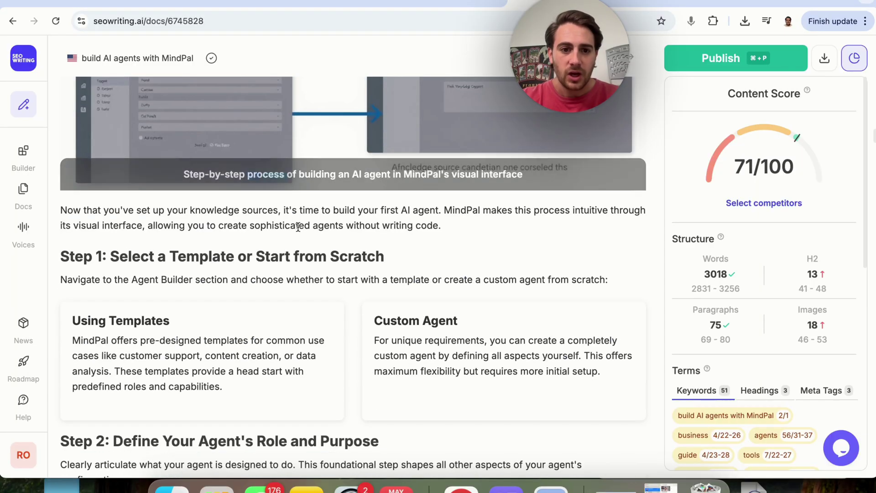
pyautogui.scroll(-14, 298, 227)
pyautogui.scroll(-18, 298, 227)
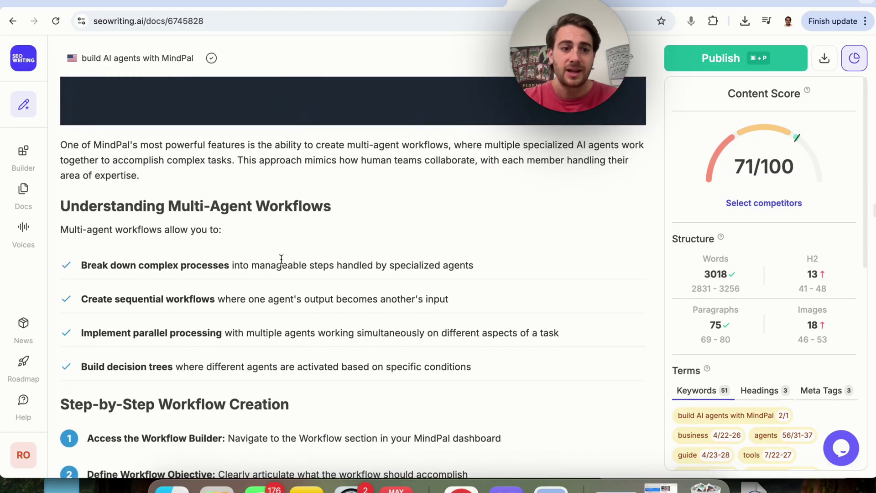
pyautogui.scroll(-16, 250, 290)
pyautogui.scroll(-7, 250, 292)
pyautogui.scroll(20, 266, 276)
pyautogui.scroll(20, 264, 236)
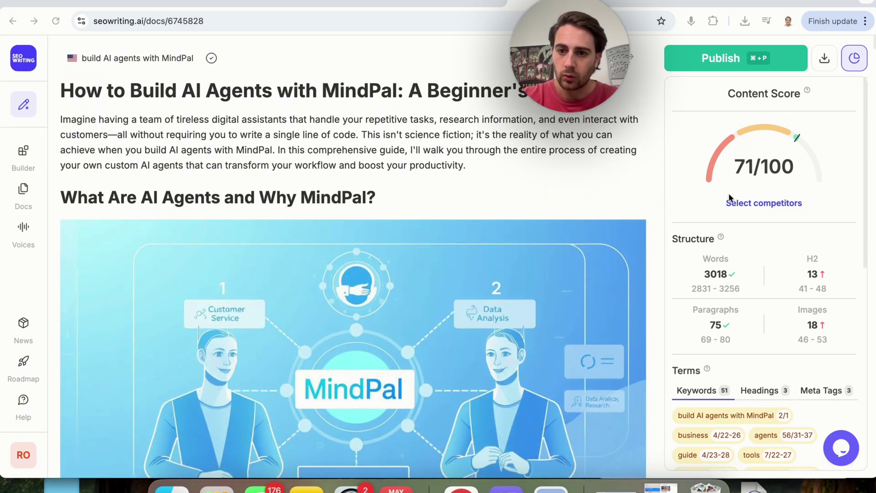
# Add the rank 2 competitor page to the comparison and update the selection
pyautogui.click(753, 203)
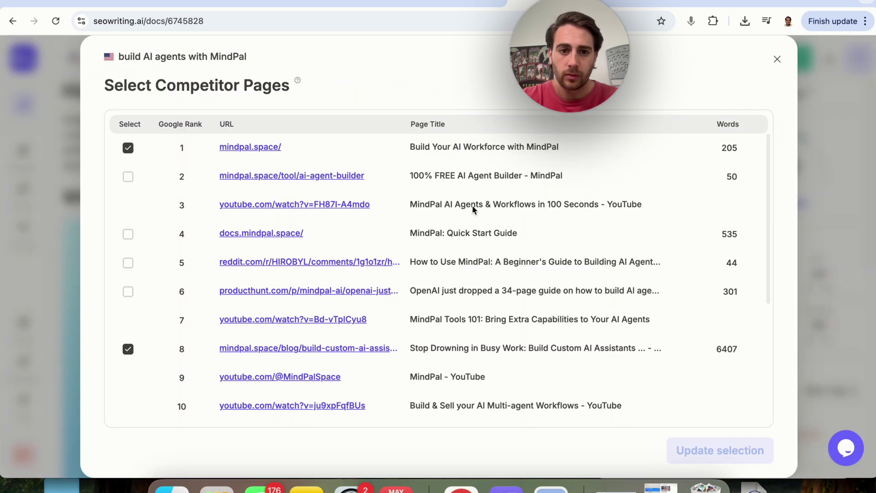
pyautogui.click(124, 179)
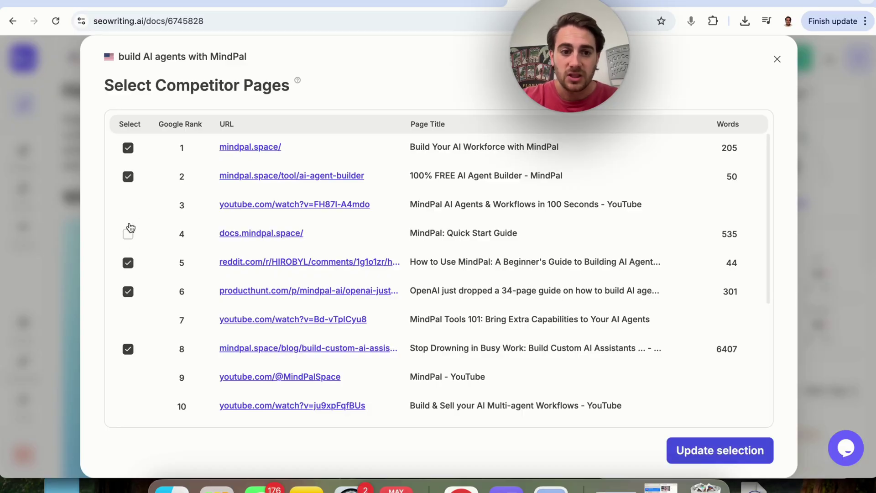
pyautogui.click(683, 440)
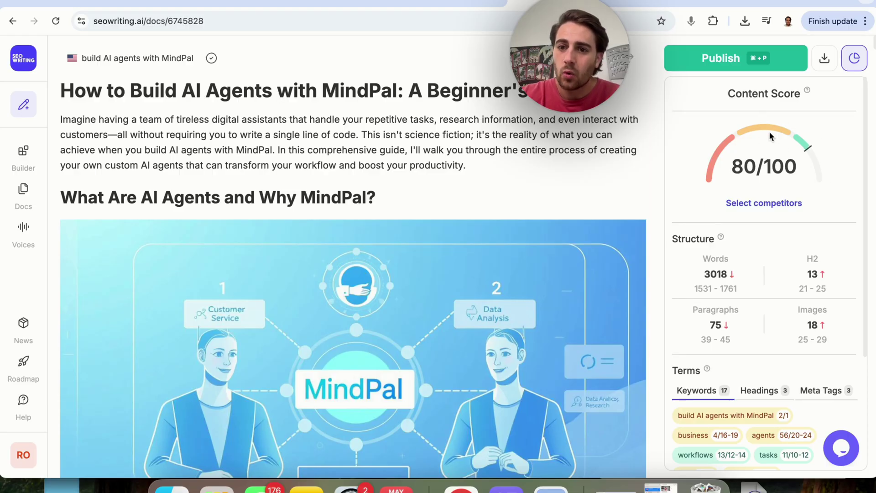
# Review the recommended keyword, heading and meta tag terms for the article
pyautogui.scroll(-2, 802, 180)
pyautogui.moveTo(720, 184)
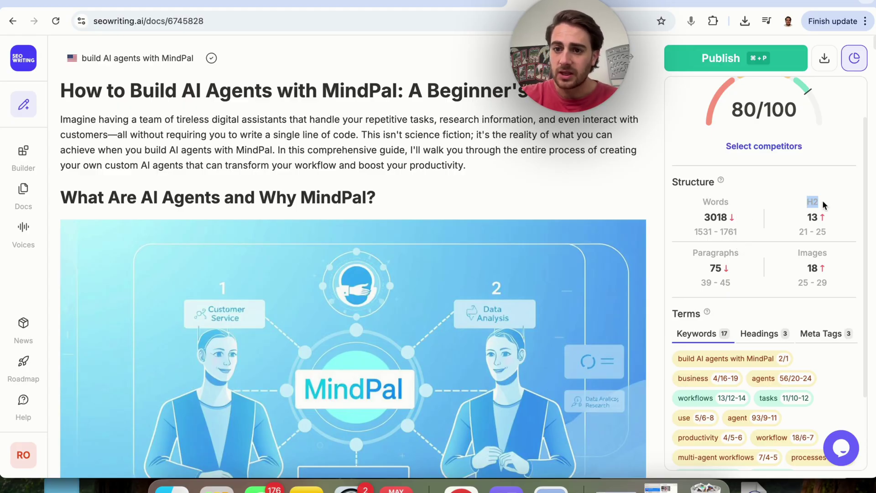
pyautogui.moveTo(694, 254); pyautogui.dragTo(823, 253)
pyautogui.scroll(-3, 774, 308)
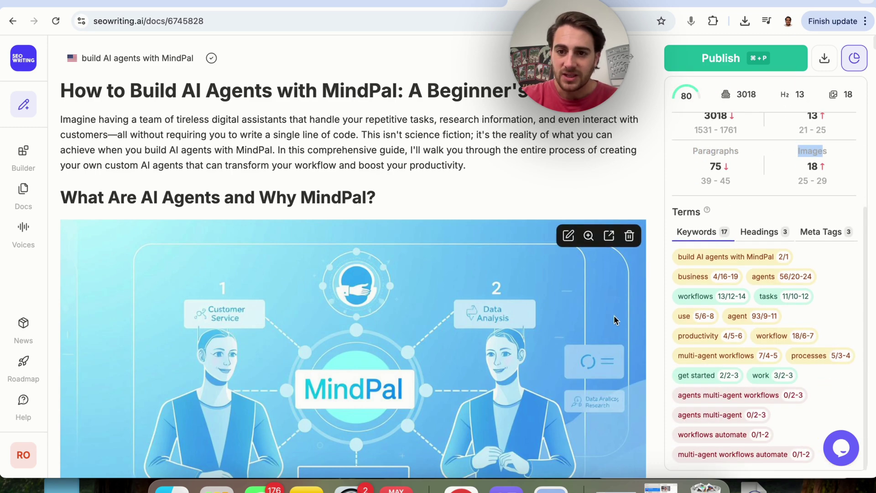
pyautogui.click(766, 232)
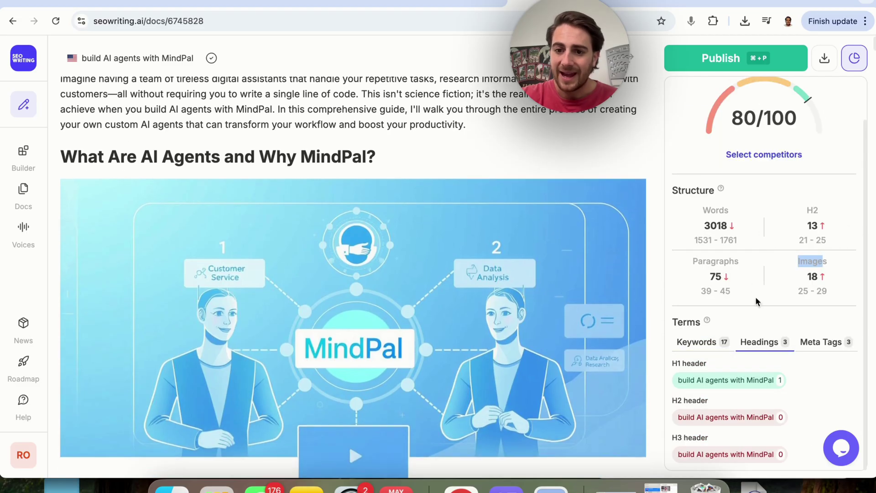
pyautogui.click(818, 342)
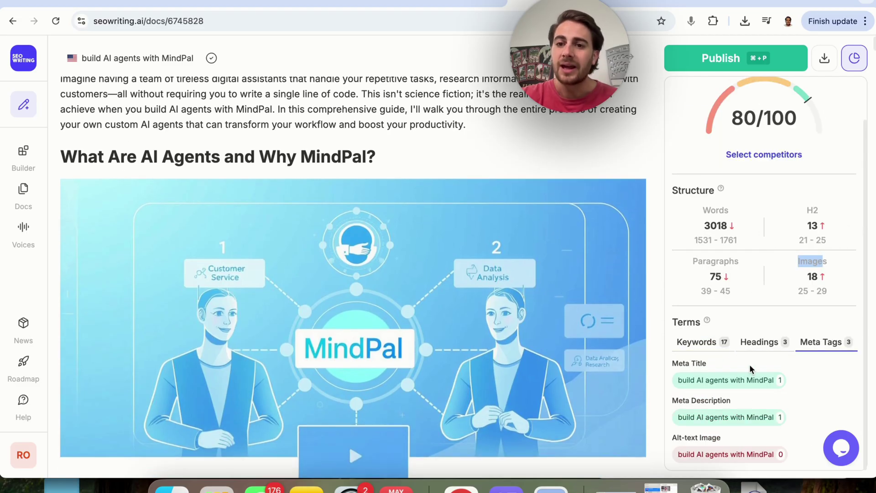
pyautogui.click(696, 341)
pyautogui.scroll(2, 690, 219)
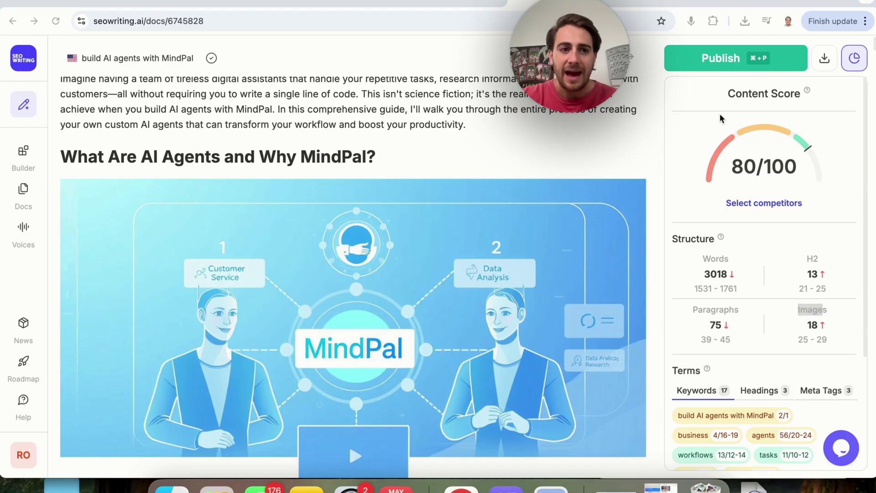
pyautogui.scroll(-3, 456, 221)
pyautogui.scroll(-3, 456, 221)
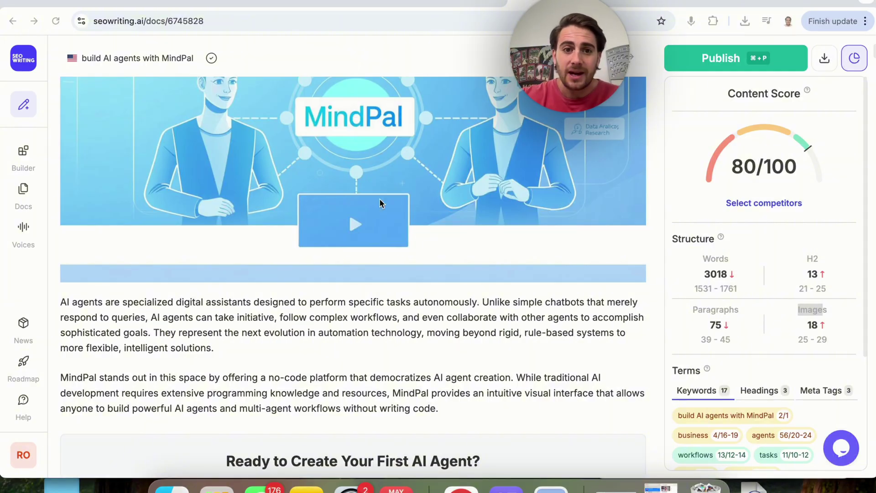
pyautogui.scroll(7, 379, 198)
pyautogui.scroll(-5, 381, 202)
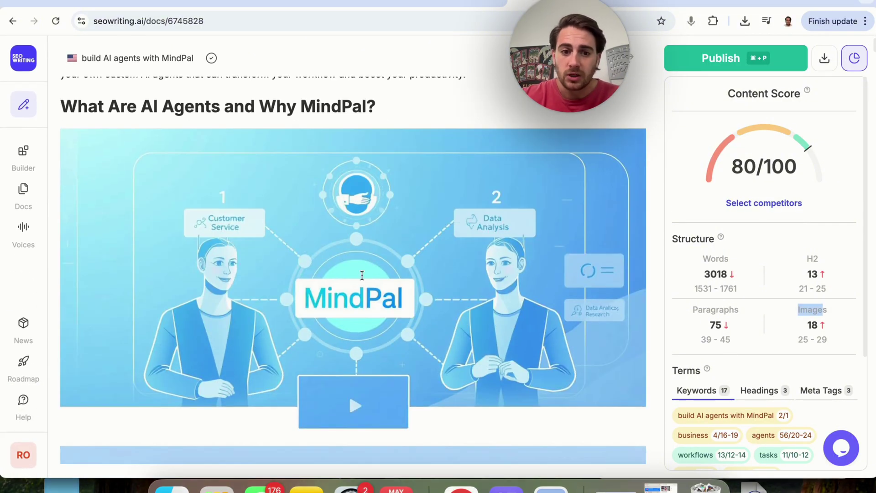
pyautogui.moveTo(436, 344)
pyautogui.scroll(2, 436, 340)
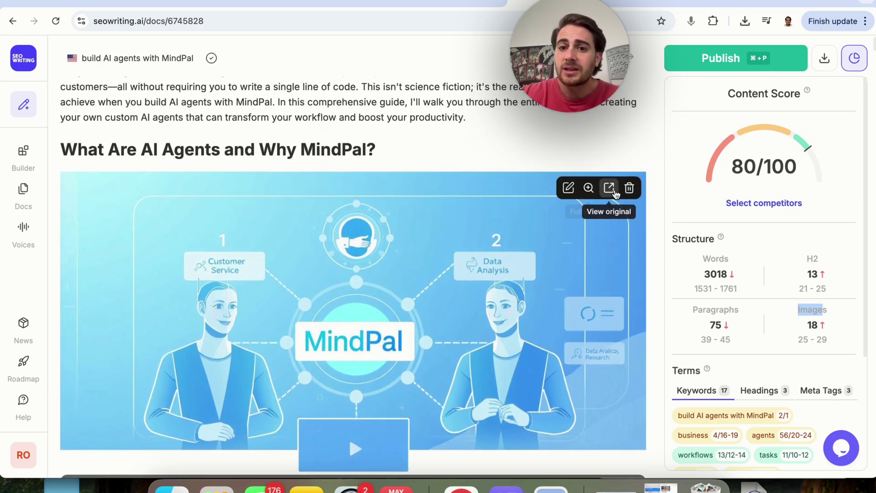
pyautogui.click(568, 188)
pyautogui.click(414, 106)
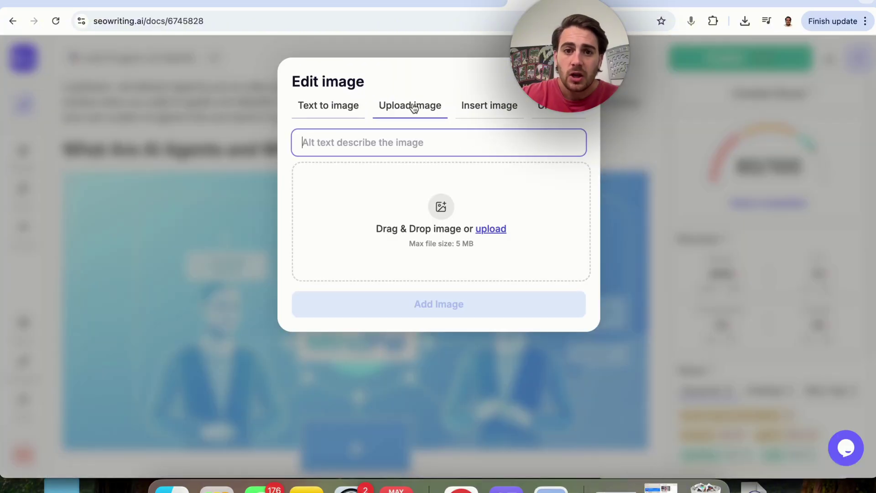
pyautogui.click(491, 113)
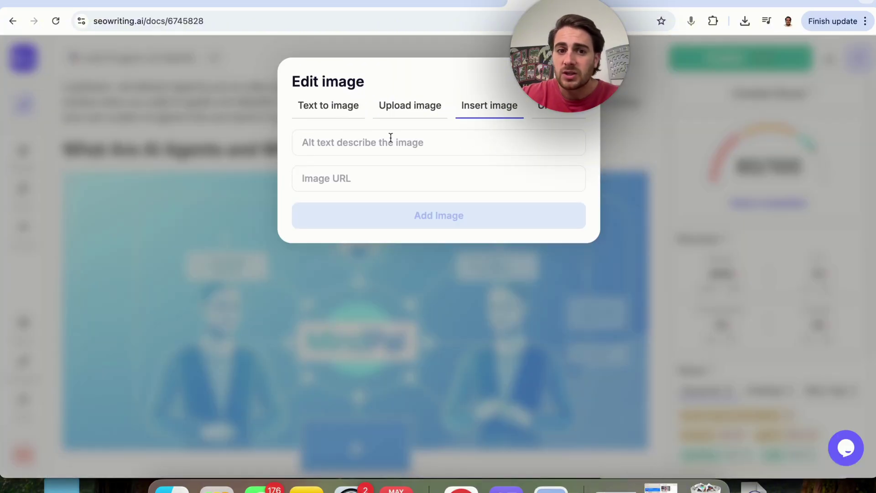
pyautogui.click(329, 113)
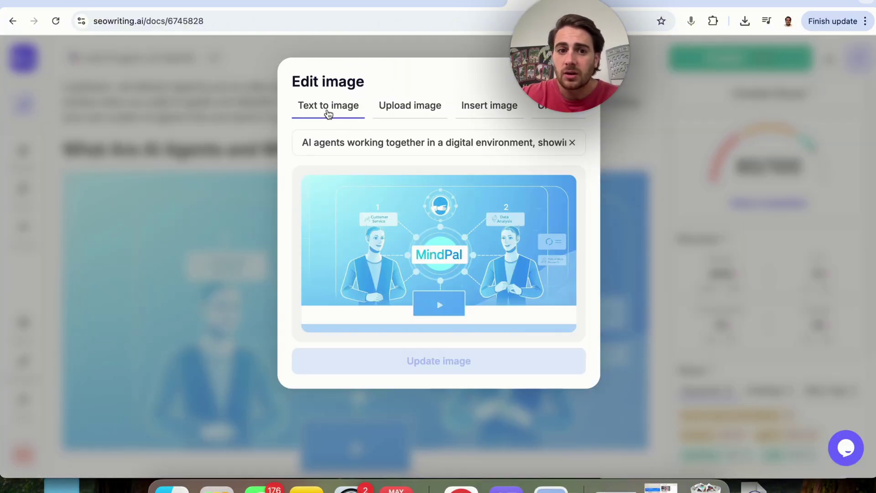
pyautogui.doubleClick(376, 138)
pyautogui.click(718, 75)
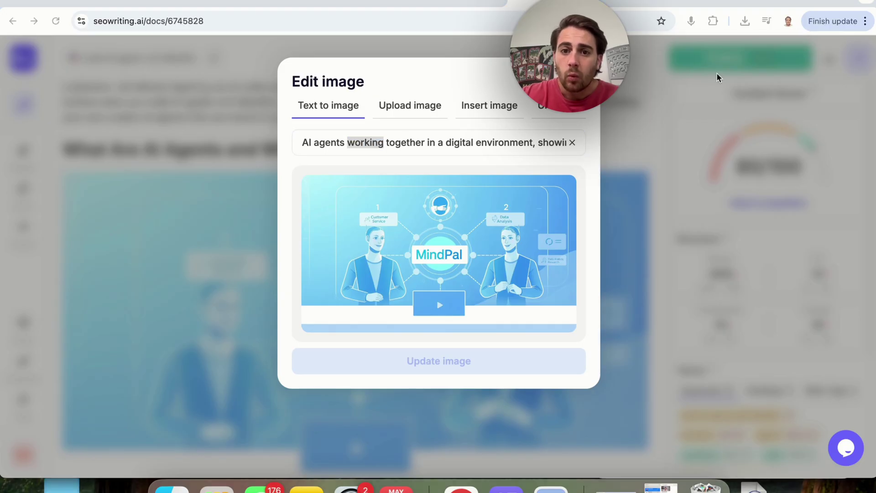
pyautogui.press('super+Tab')
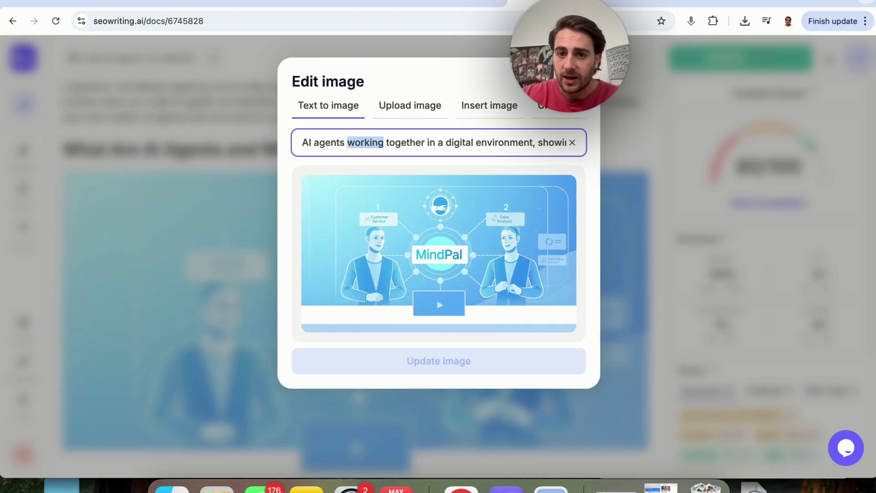
pyautogui.click(650, 280)
pyautogui.scroll(-12, 651, 280)
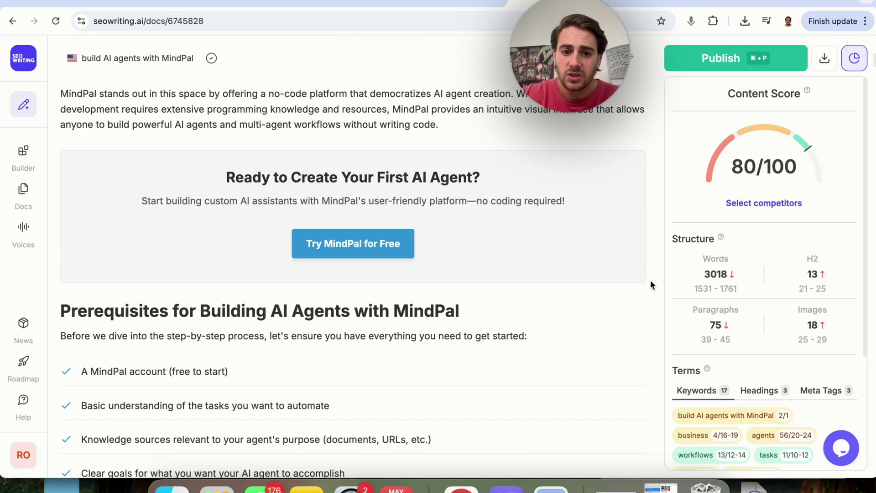
pyautogui.click(384, 243)
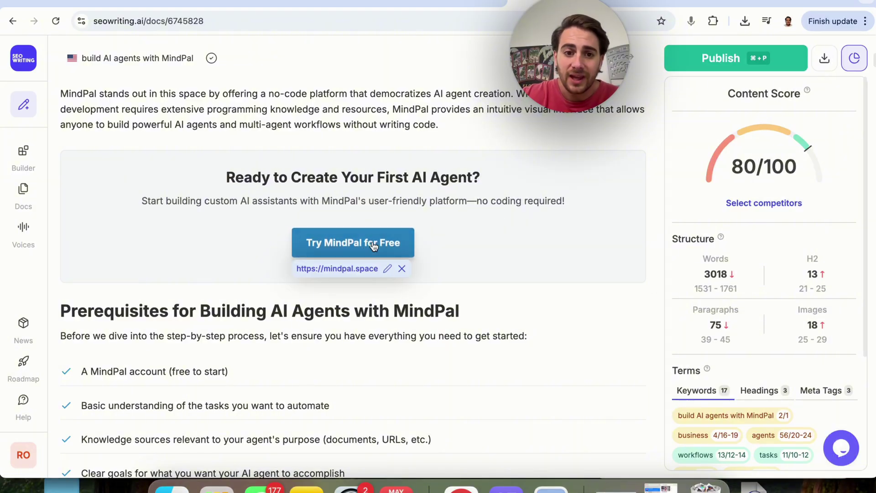
pyautogui.tripleClick(372, 173)
pyautogui.scroll(-3, 372, 173)
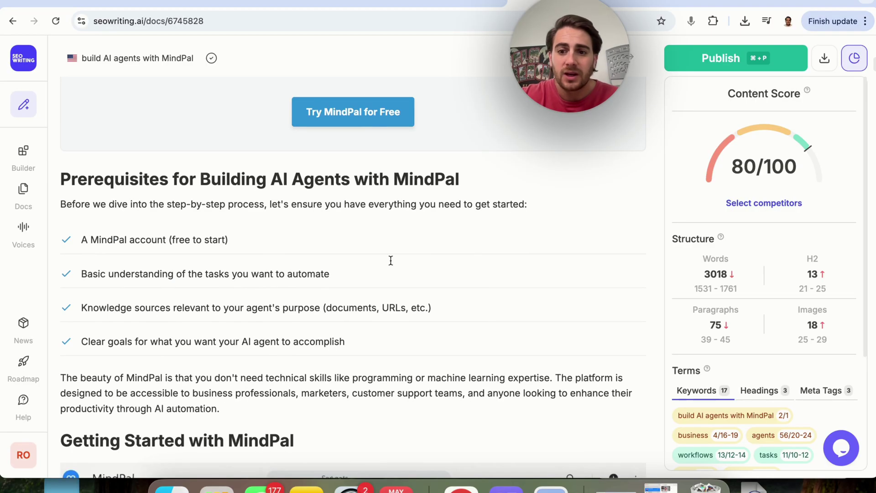
pyautogui.scroll(-4, 391, 260)
pyautogui.scroll(10, 706, 226)
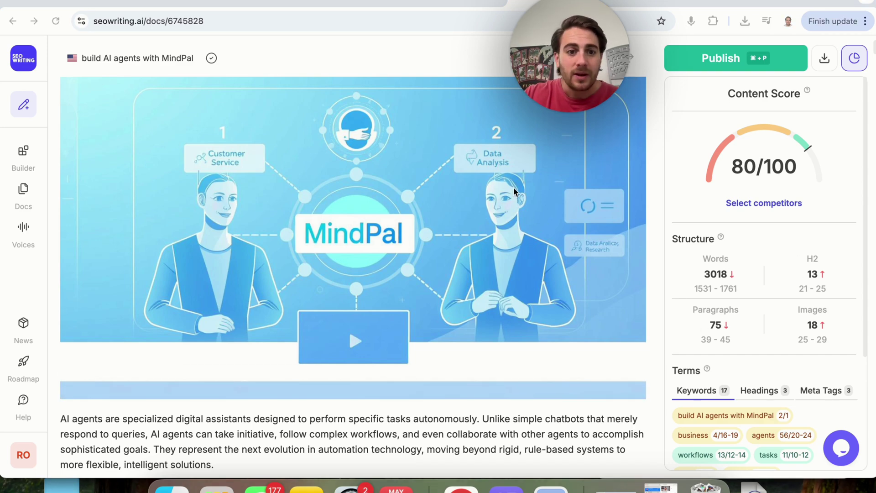
# Close the competitor selection unchanged and toggle the Content Score panel off and back on
pyautogui.click(780, 203)
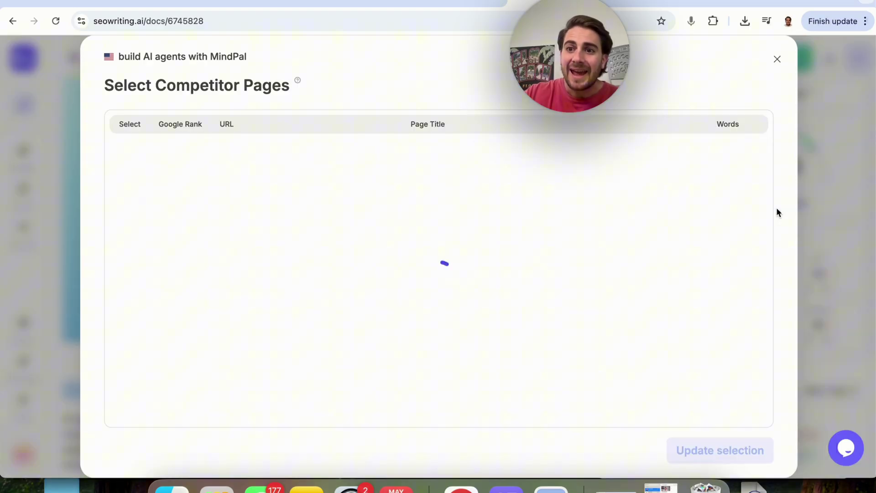
pyautogui.click(776, 60)
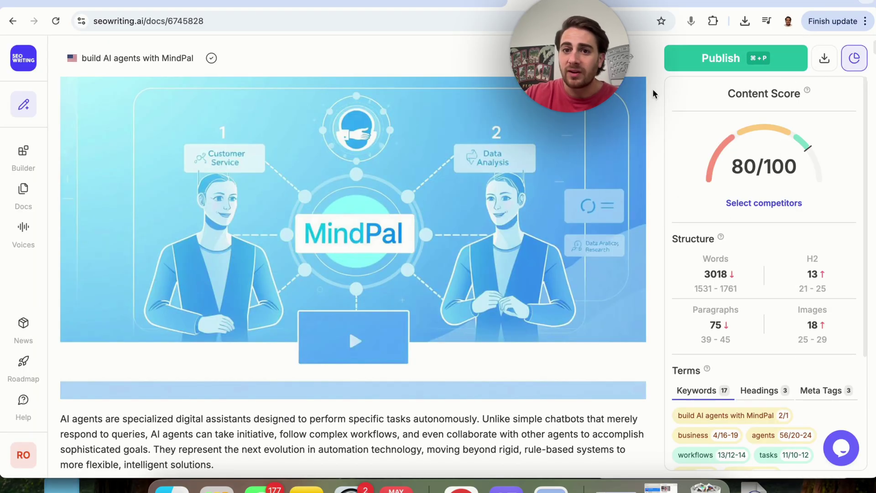
pyautogui.click(860, 63)
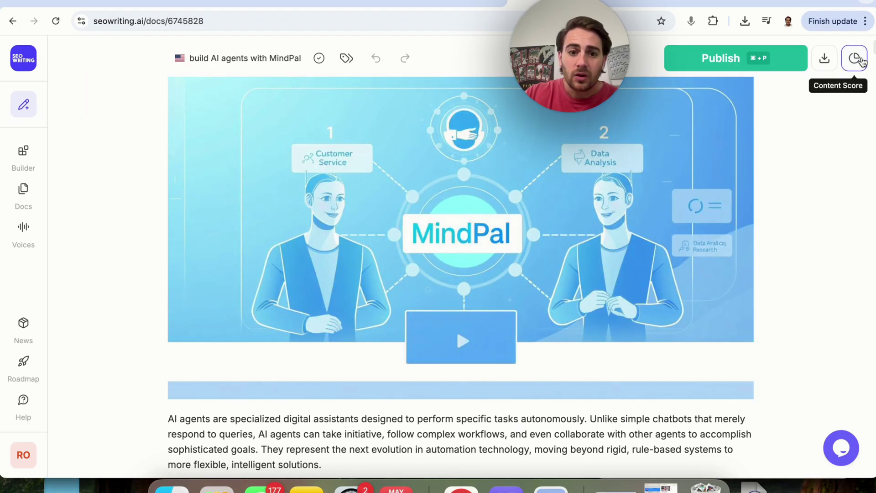
pyautogui.click(860, 60)
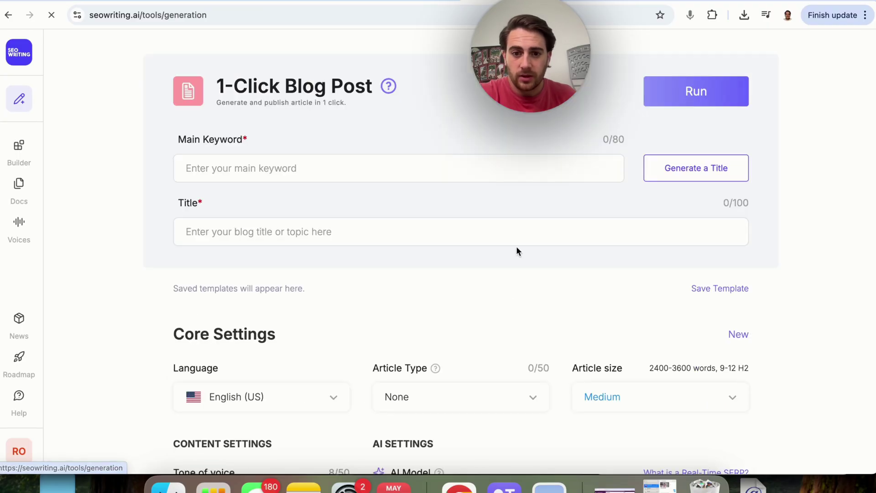
# Enter 'Best Italian Restaurant in Port Saint Lucie' as the main keyword and generate a title
pyautogui.click(310, 176)
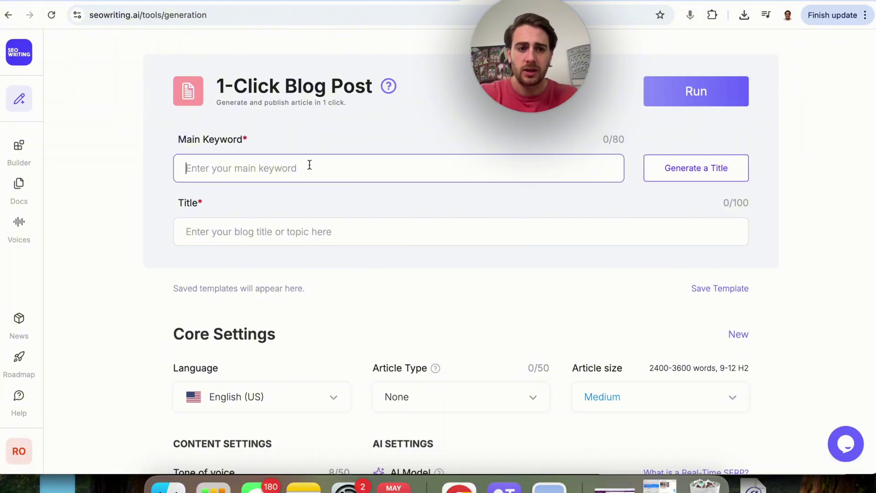
pyautogui.write('BEst')
pyautogui.press('BackSpace')
pyautogui.press('BackSpace')
pyautogui.write('est Ita')
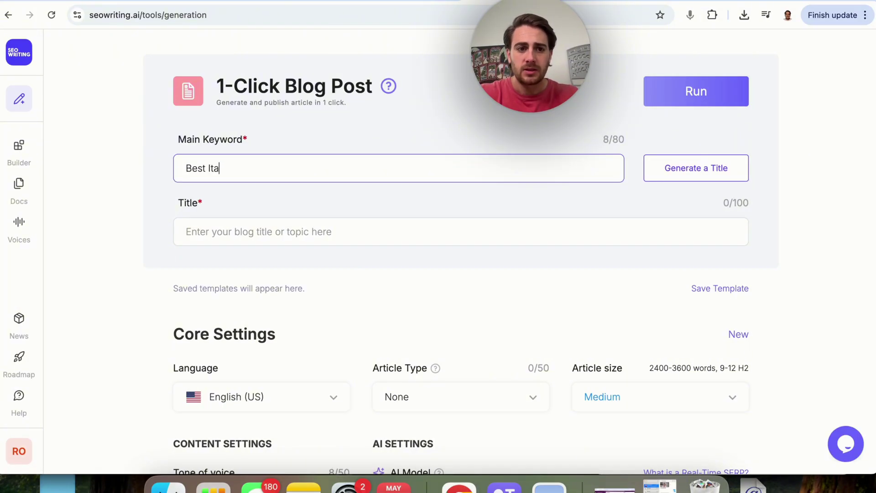
pyautogui.write('lian Restaurant ')
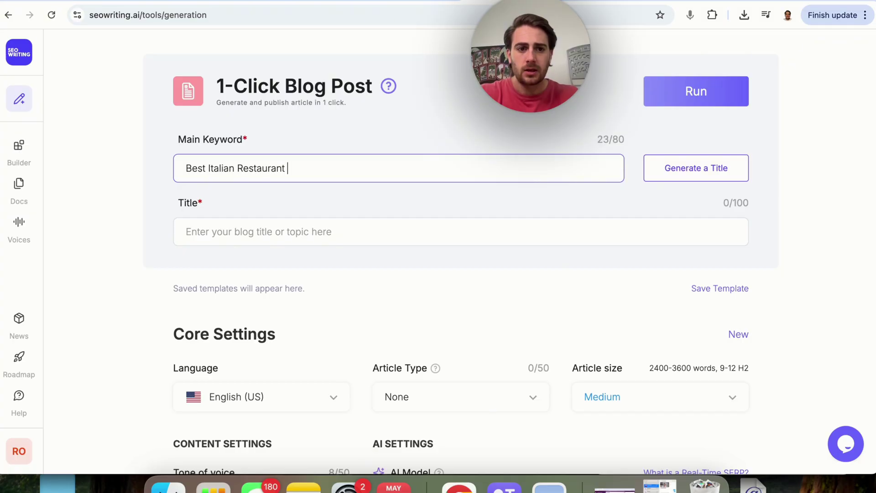
pyautogui.write('in Port Saint Lucie')
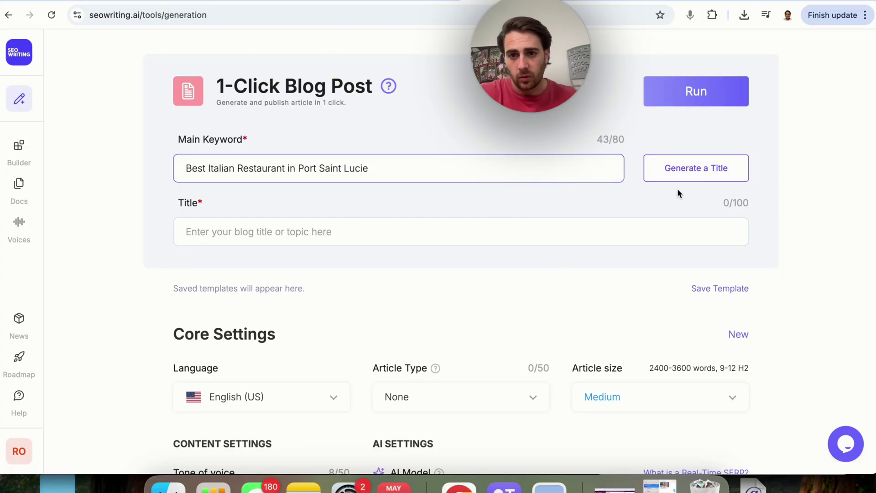
pyautogui.click(676, 168)
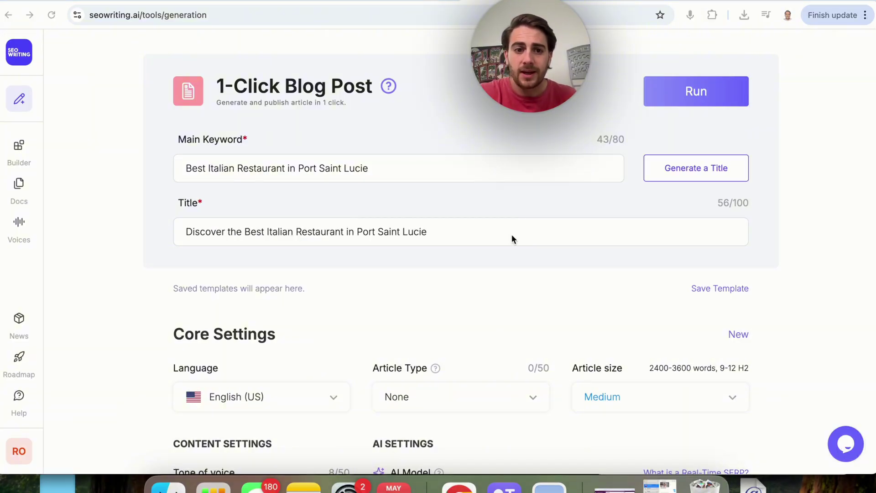
# Set the article type to Opinion piece and the article size to Large
pyautogui.scroll(-3, 513, 236)
pyautogui.scroll(1, 511, 234)
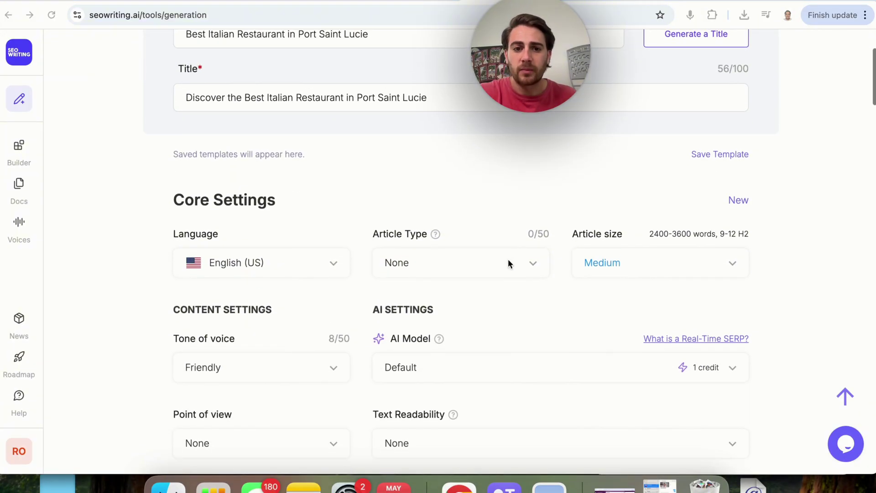
pyautogui.click(508, 261)
pyautogui.scroll(-4, 428, 375)
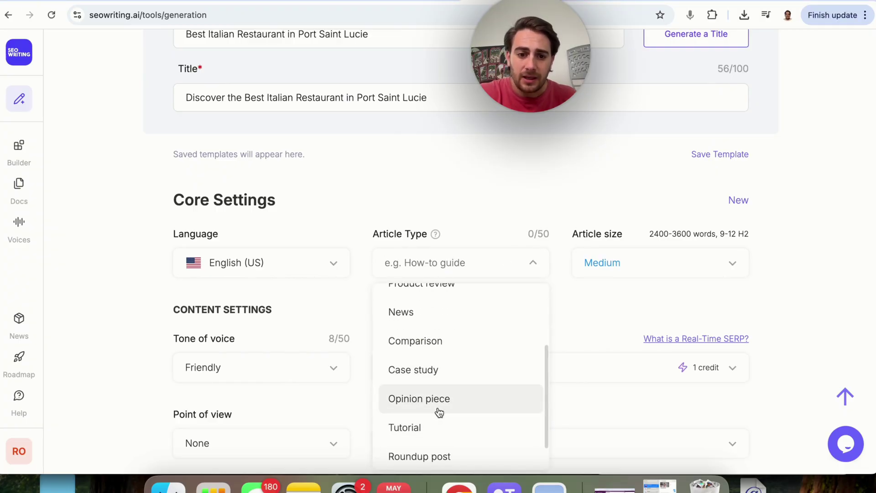
pyautogui.click(439, 408)
pyautogui.click(628, 260)
pyautogui.click(603, 400)
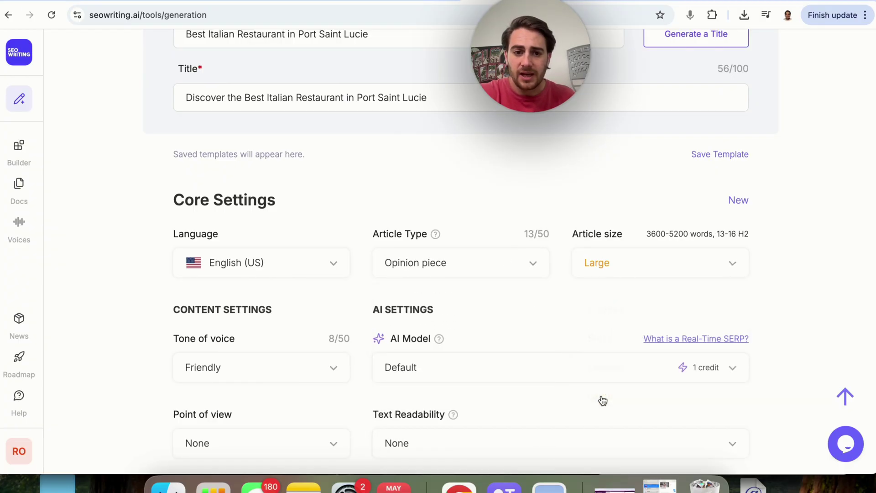
pyautogui.scroll(-3, 228, 340)
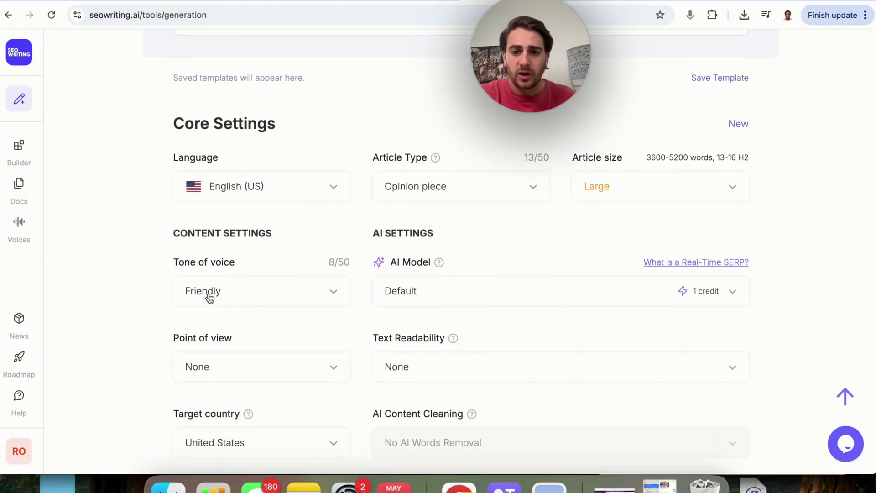
# Choose the Llama 4 + Real-Time SERP + CTA model and second-person point of view
pyautogui.click(640, 301)
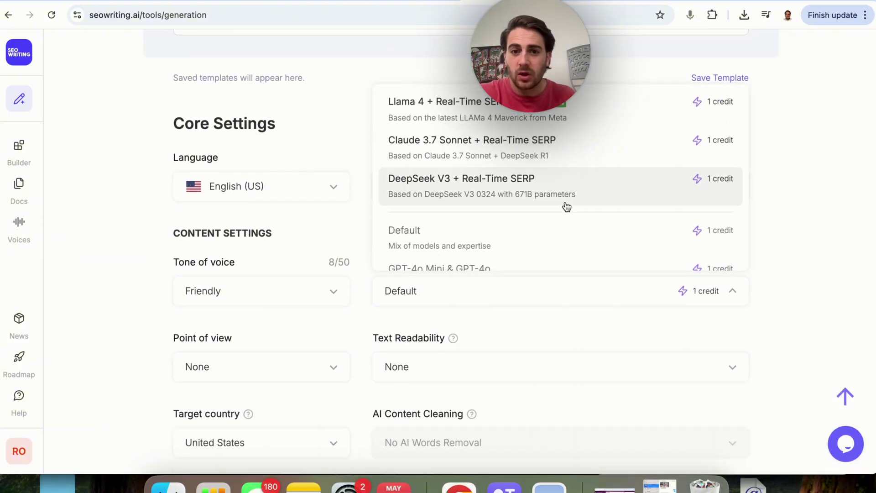
pyautogui.scroll(1, 566, 208)
pyautogui.scroll(-5, 566, 208)
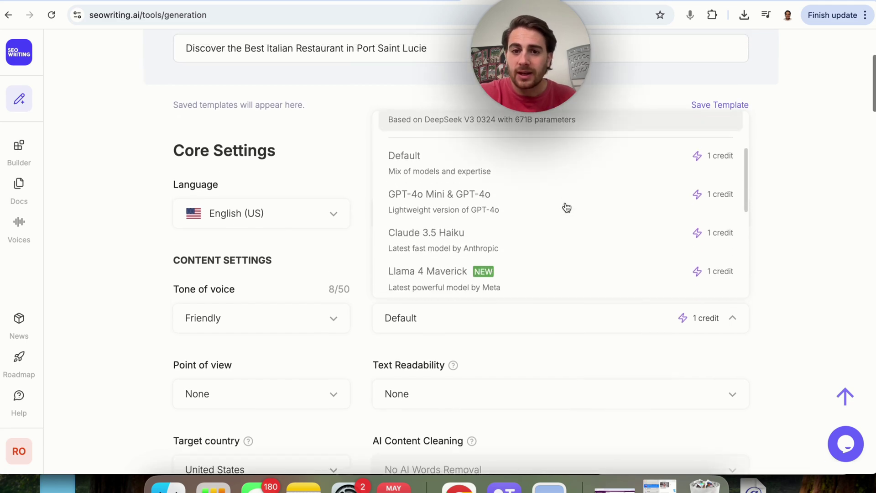
pyautogui.scroll(5, 567, 208)
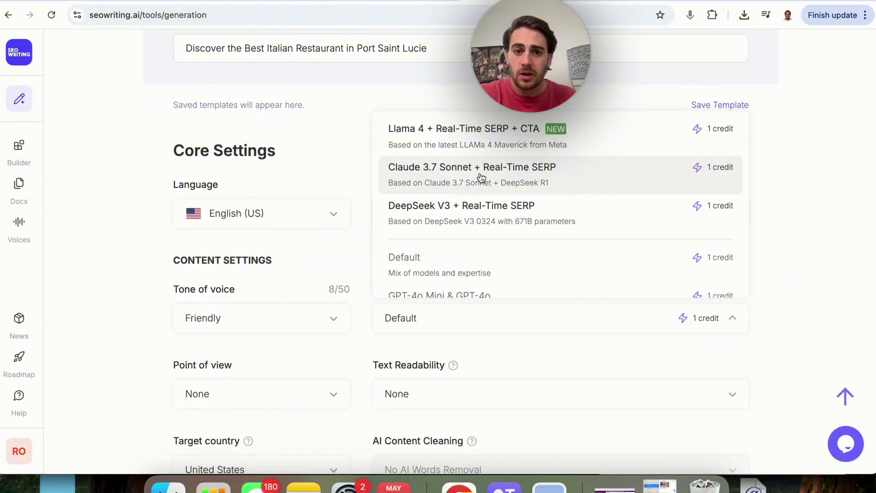
pyautogui.click(499, 148)
pyautogui.scroll(-3, 383, 358)
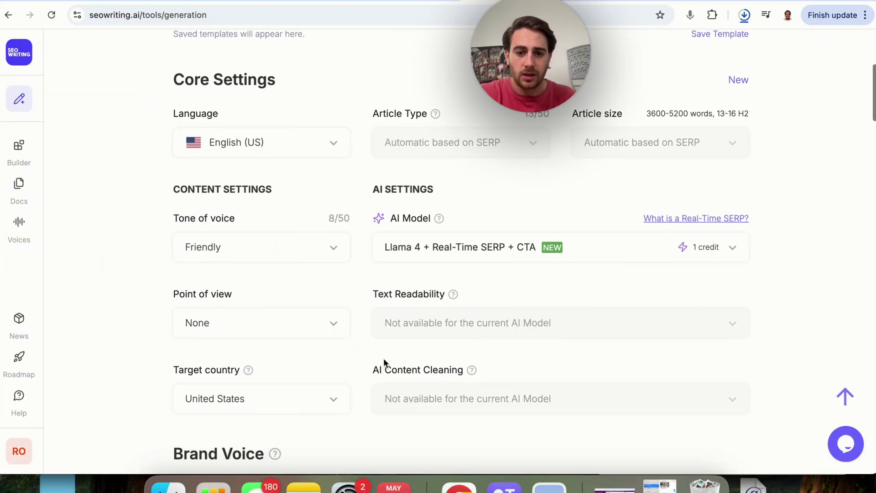
pyautogui.click(349, 327)
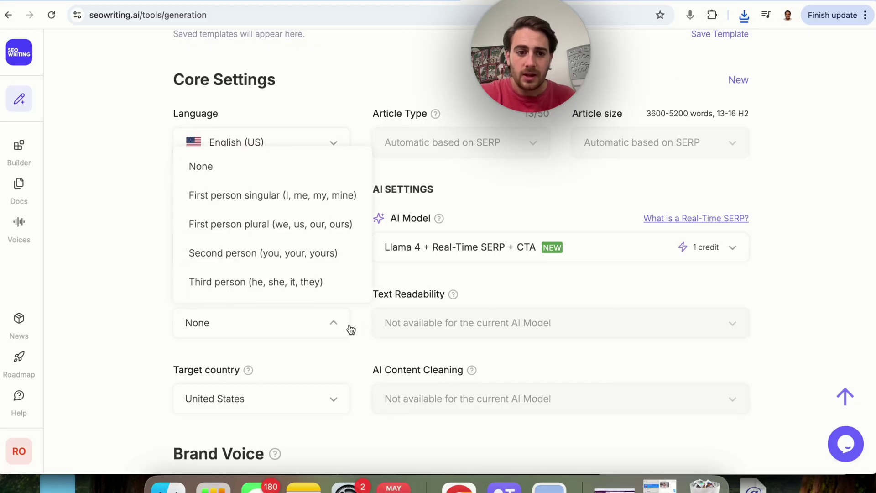
pyautogui.click(313, 256)
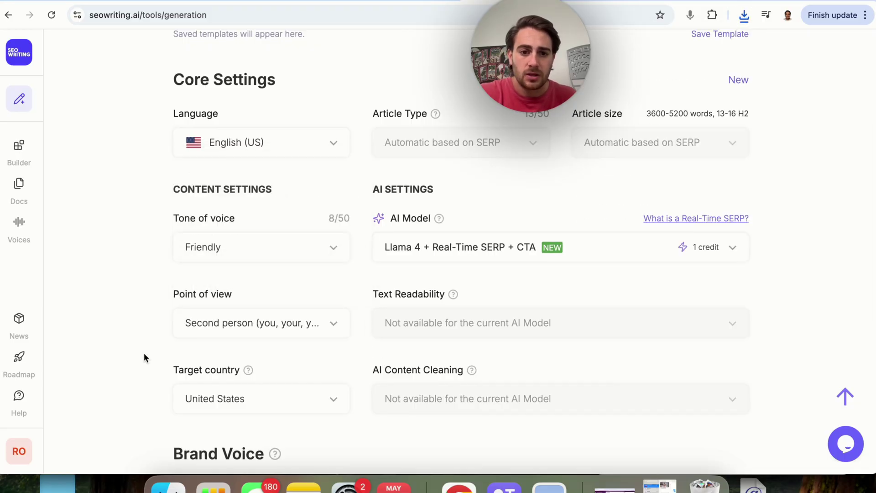
pyautogui.scroll(-4, 144, 353)
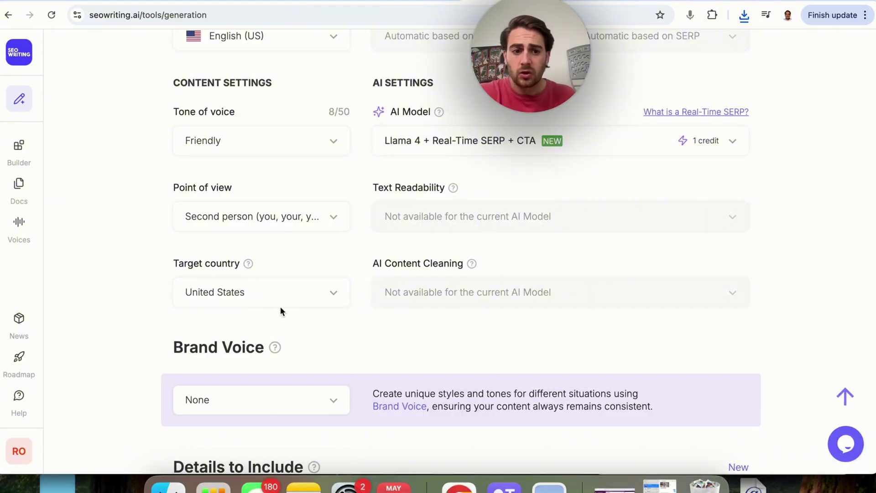
# Apply the Social Growth Expert brand voice to the post
pyautogui.scroll(-3, 280, 309)
pyautogui.click(335, 321)
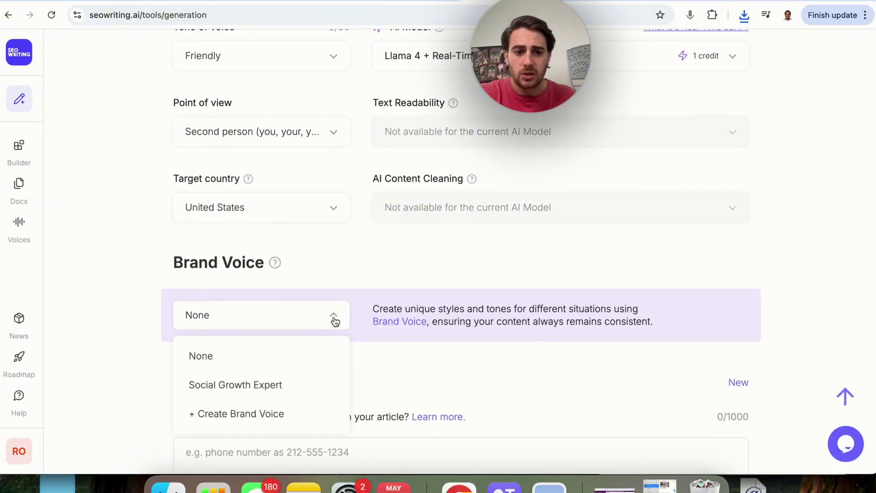
pyautogui.click(291, 389)
pyautogui.scroll(-6, 192, 318)
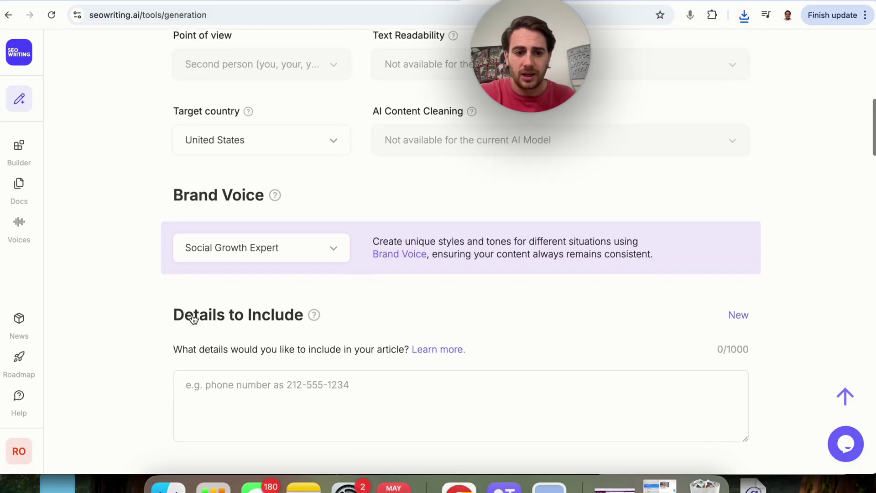
pyautogui.scroll(2, 192, 319)
# List the restaurant's phone number and street address on separate lines in Details to Include
pyautogui.click(248, 241)
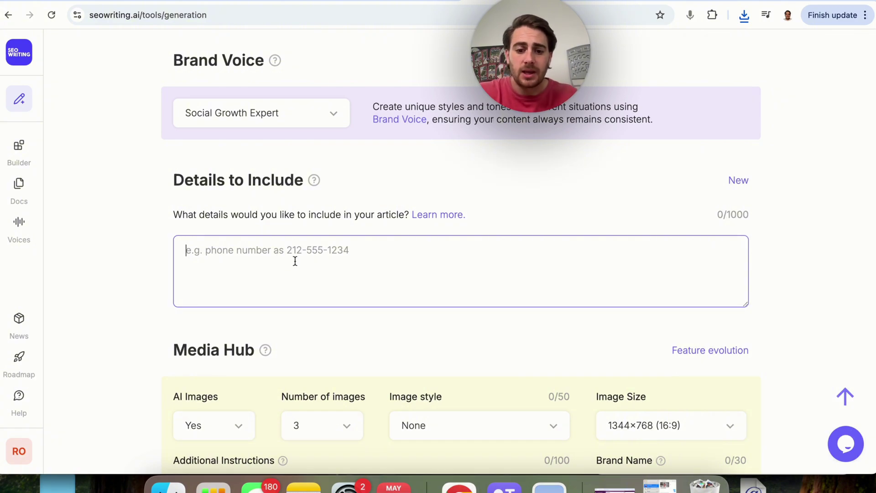
pyautogui.scroll(-3, 286, 349)
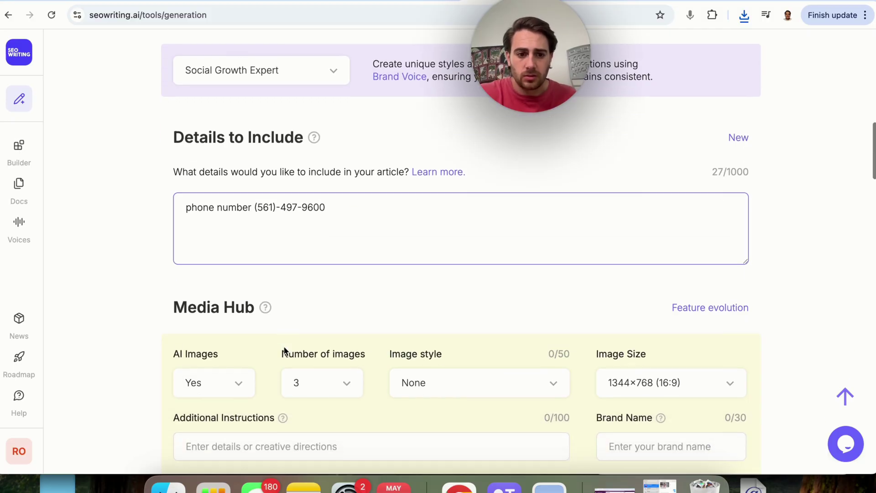
pyautogui.press('Return')
pyautogui.write('Addres')
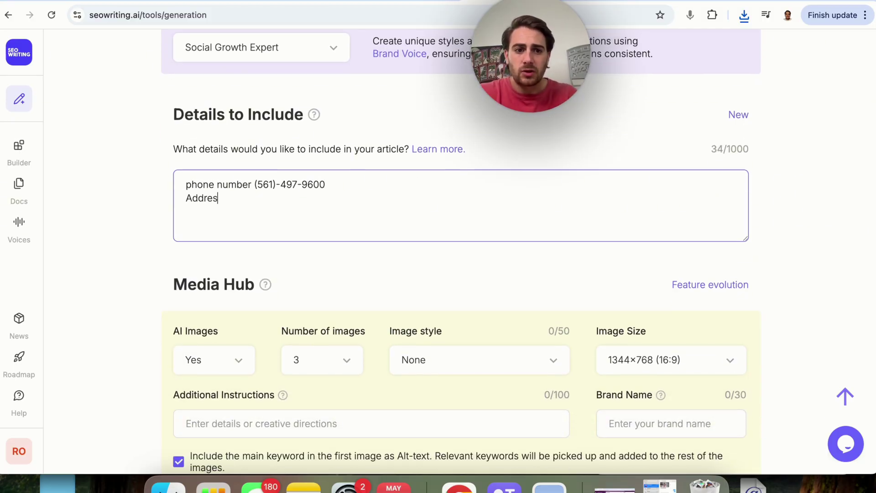
pyautogui.write('s: 9113 SW News Way Port Saint Lucie, FL')
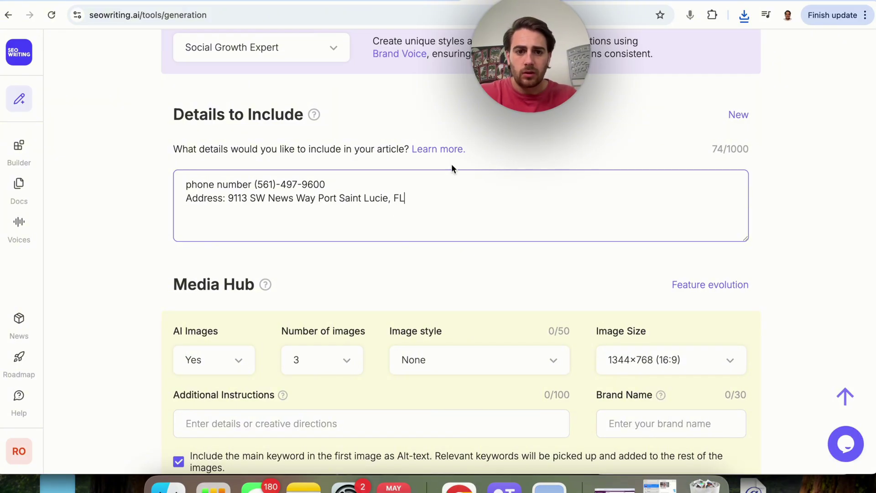
pyautogui.write(' 34987')
pyautogui.scroll(-3, 430, 304)
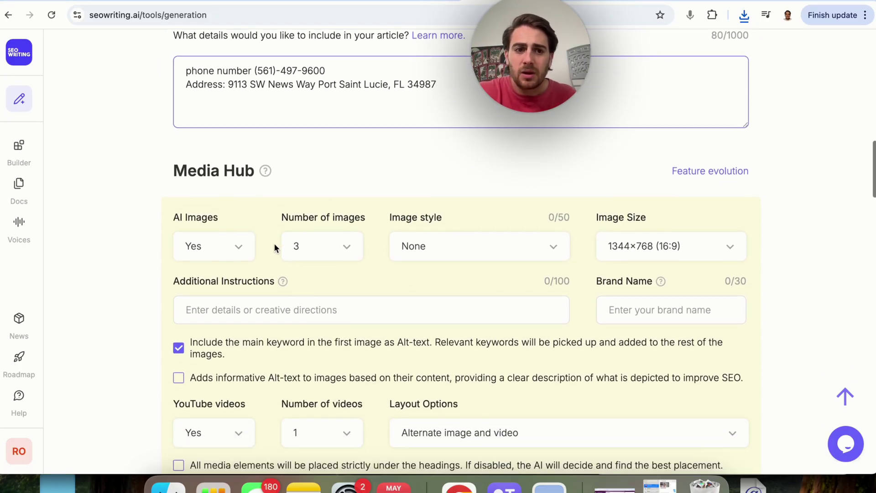
# Keep AI images turned on with the image style left at None
pyautogui.scroll(-1, 297, 247)
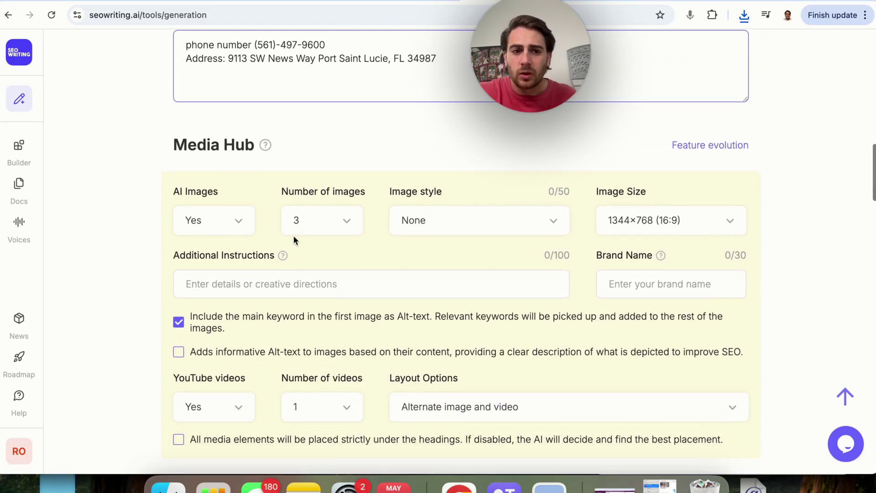
pyautogui.click(233, 222)
pyautogui.click(283, 170)
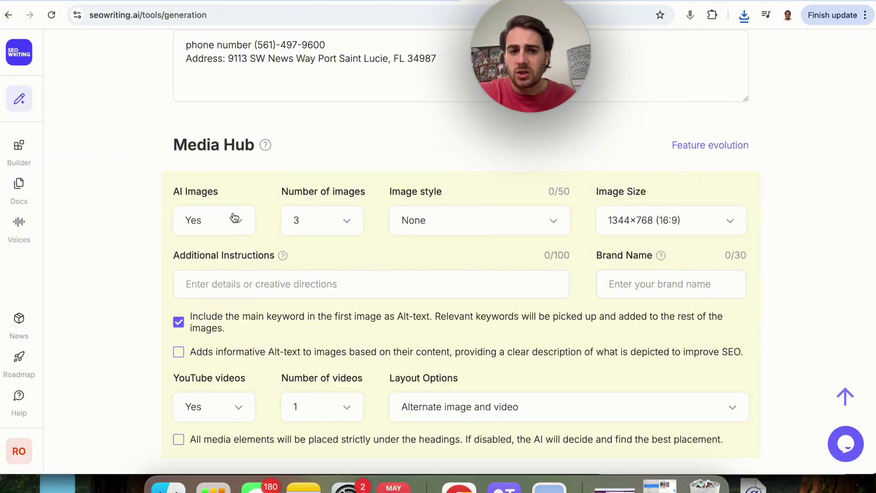
pyautogui.click(442, 219)
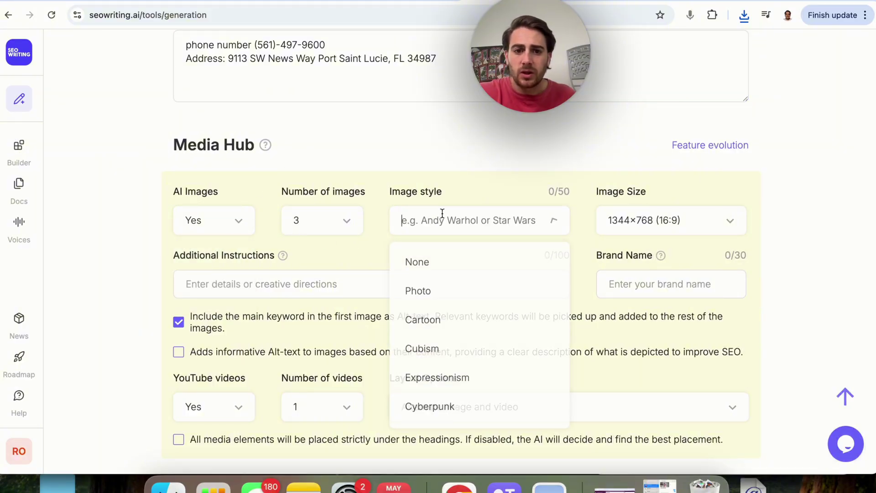
pyautogui.click(473, 181)
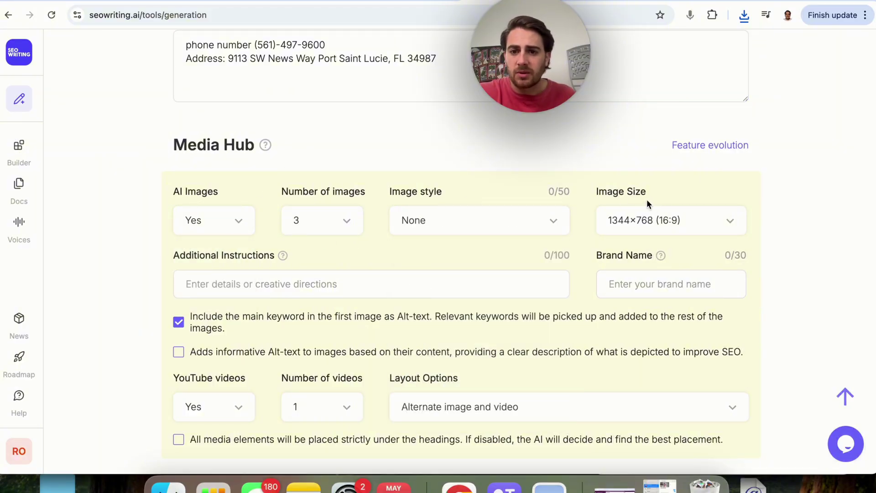
# Set the brand name to 'Vito's Italian Pizza' and YouTube videos to None
pyautogui.click(658, 287)
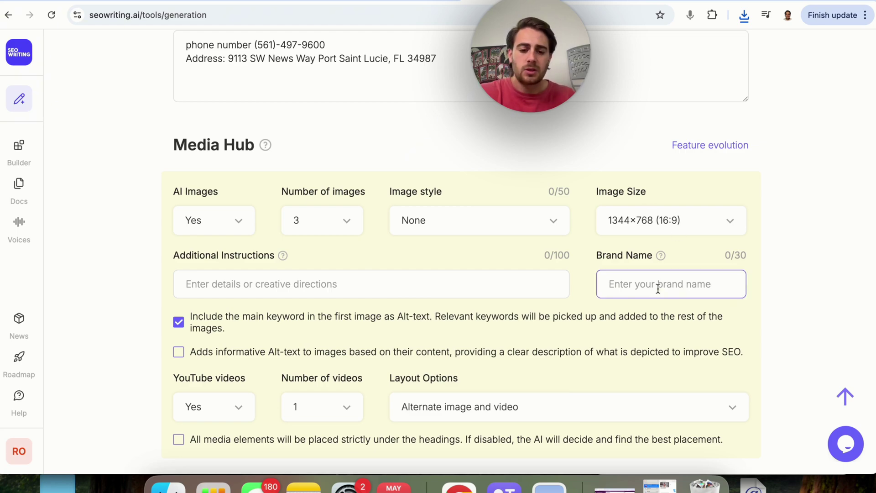
pyautogui.write("Vito's Italia")
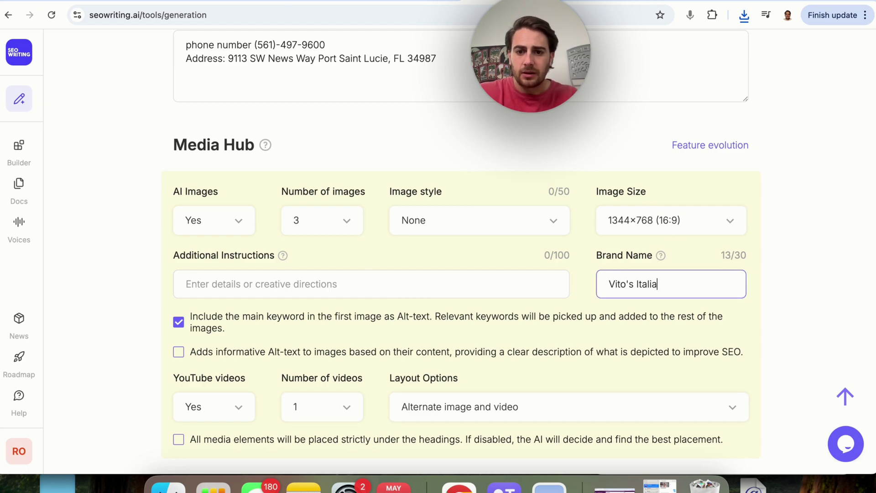
pyautogui.write('n Pizza')
pyautogui.scroll(-1, 476, 319)
pyautogui.click(219, 364)
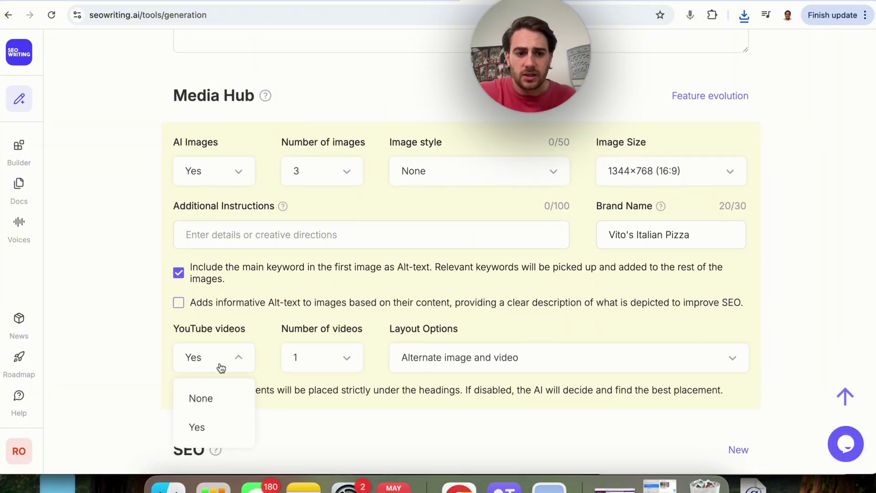
pyautogui.click(223, 404)
pyautogui.scroll(-5, 354, 362)
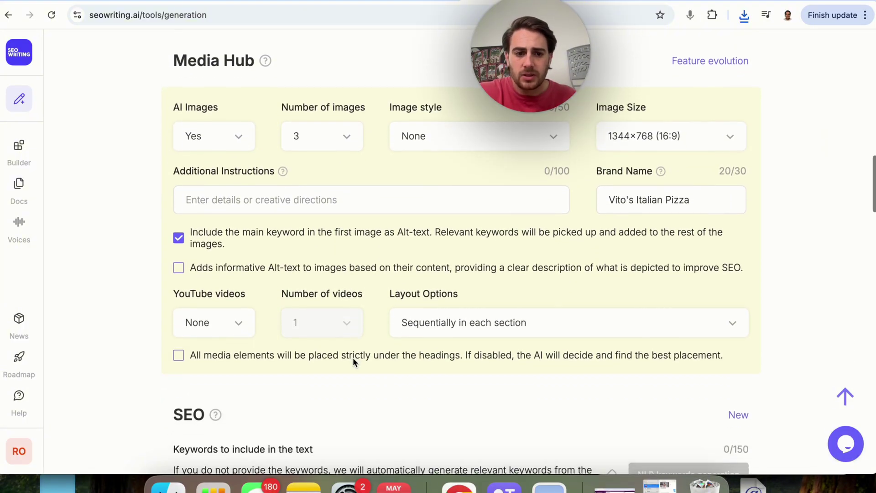
pyautogui.tripleClick(258, 304)
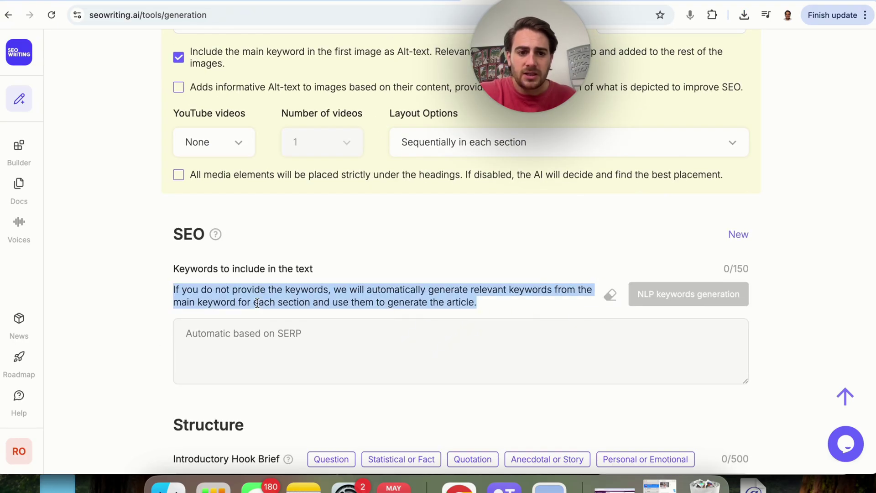
# Fill the Introductory Hook Brief with the Quotation template, which asks for a well-known figure's quote
pyautogui.tripleClick(236, 270)
pyautogui.click(247, 319)
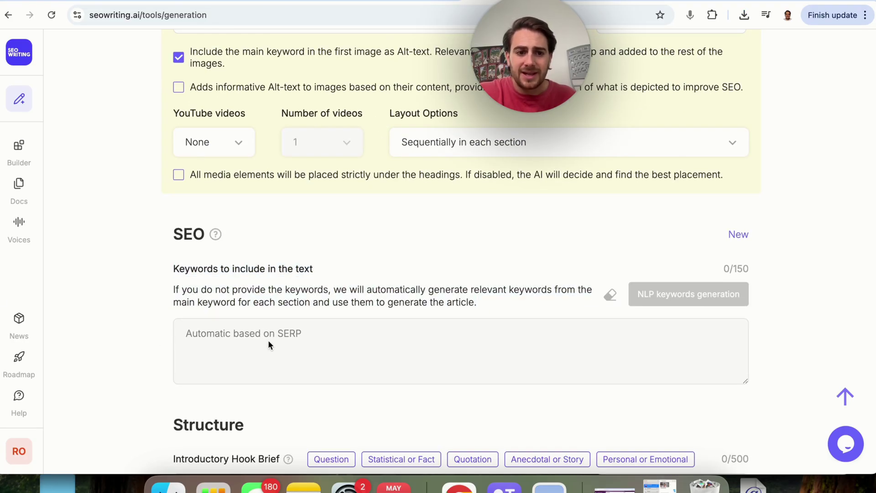
pyautogui.scroll(-4, 270, 346)
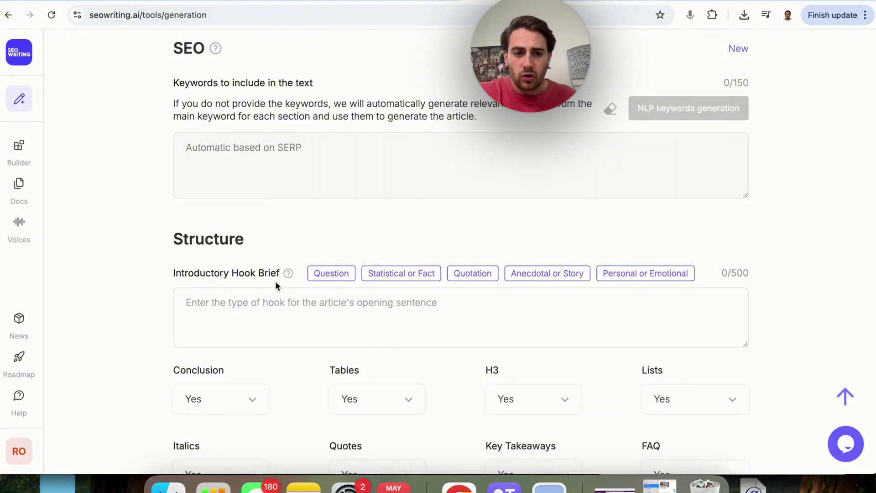
pyautogui.scroll(-1, 315, 280)
pyautogui.scroll(-1, 309, 300)
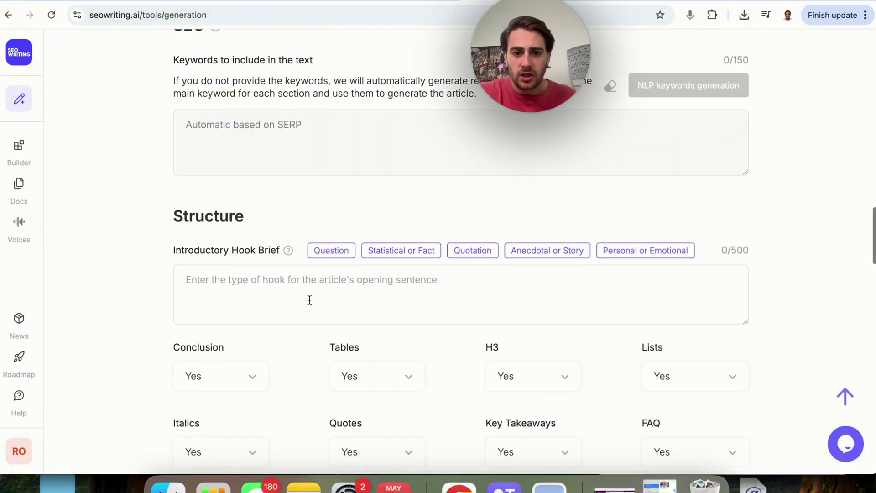
pyautogui.click(472, 240)
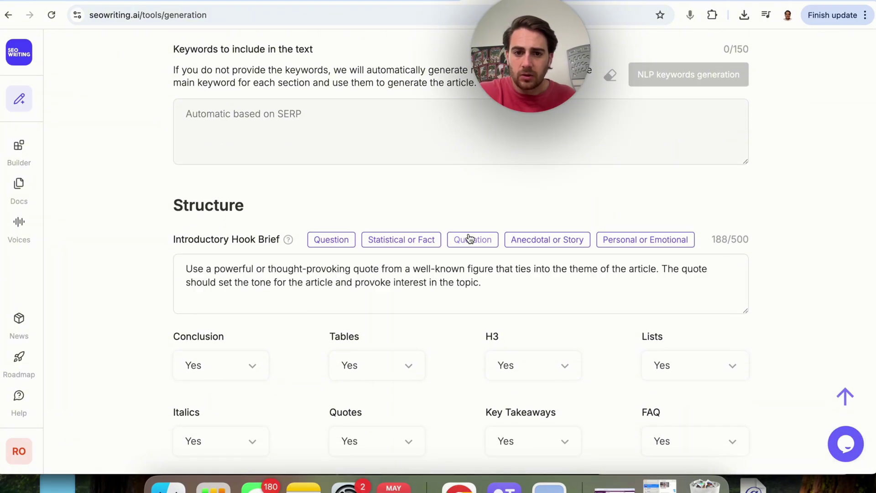
pyautogui.scroll(-5, 368, 313)
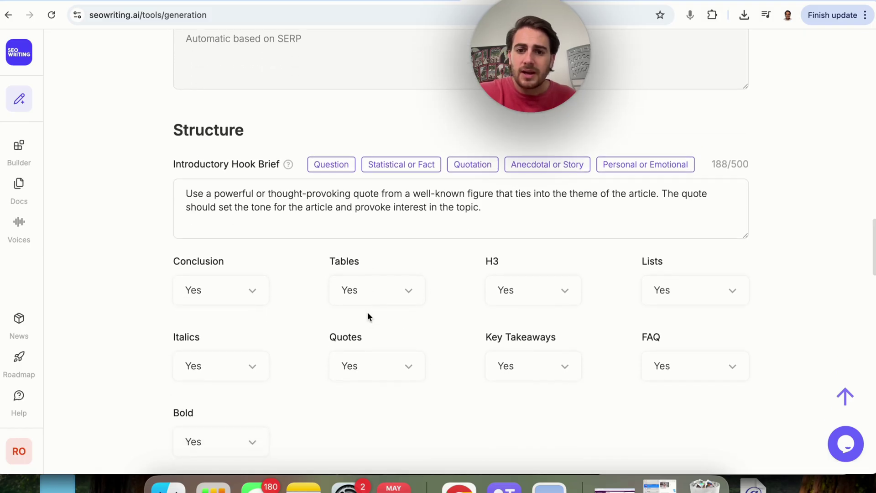
pyautogui.scroll(-3, 368, 314)
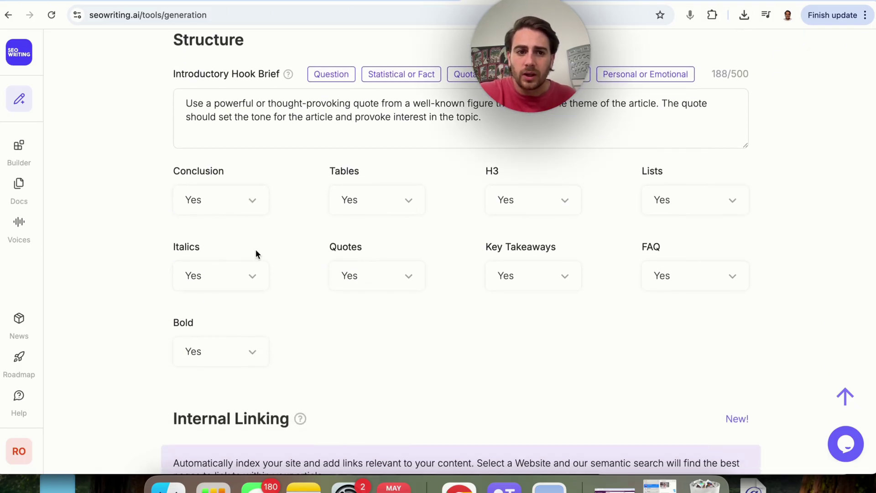
pyautogui.scroll(-12, 346, 332)
pyautogui.click(306, 283)
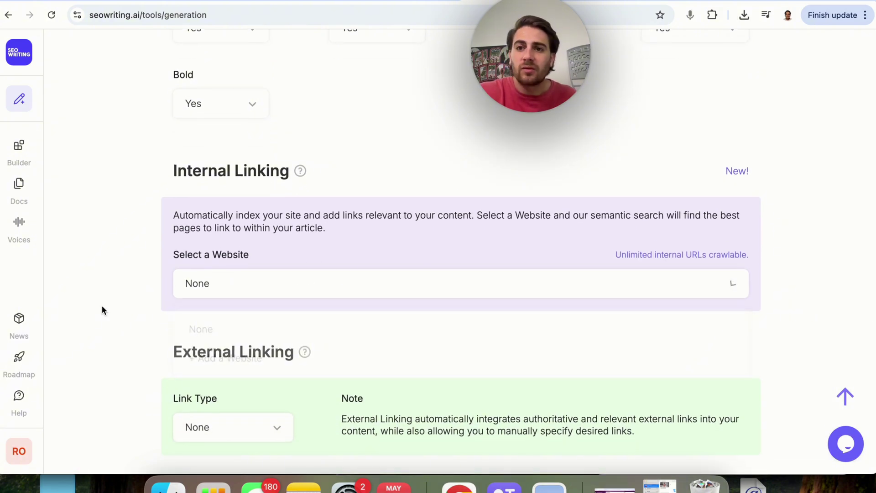
pyautogui.scroll(-2, 320, 266)
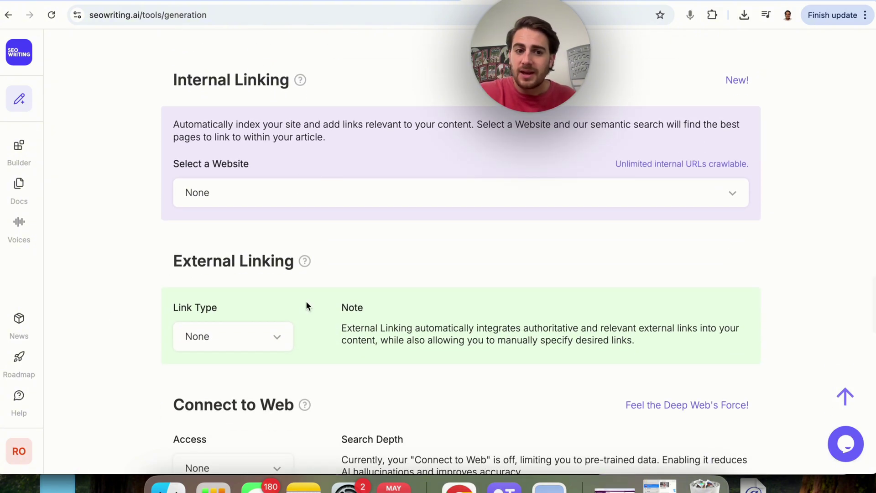
pyautogui.scroll(-4, 270, 297)
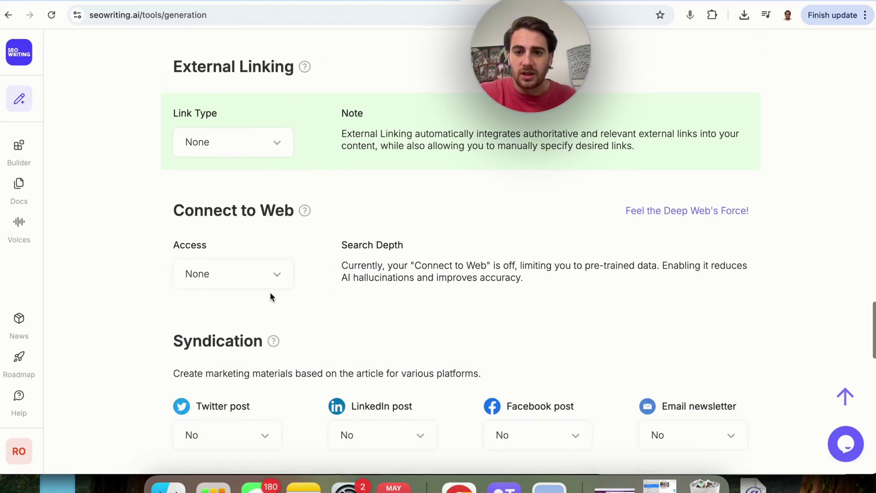
pyautogui.scroll(-3, 271, 249)
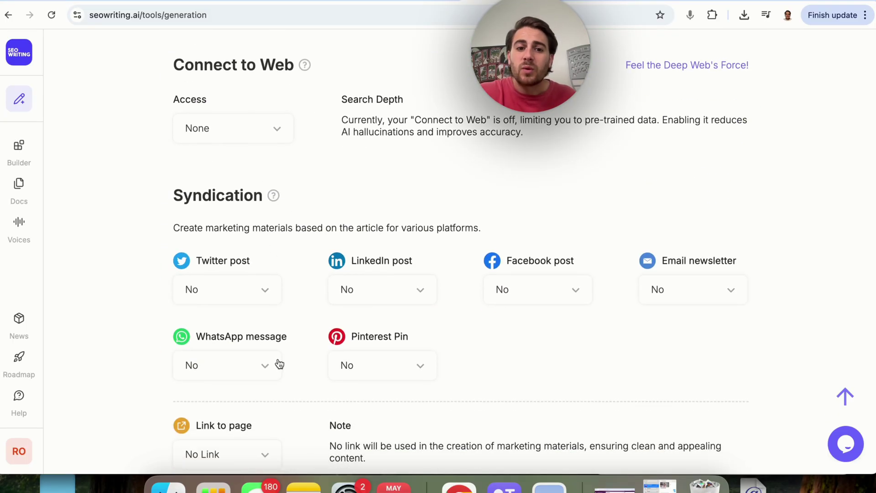
pyautogui.scroll(-7, 234, 293)
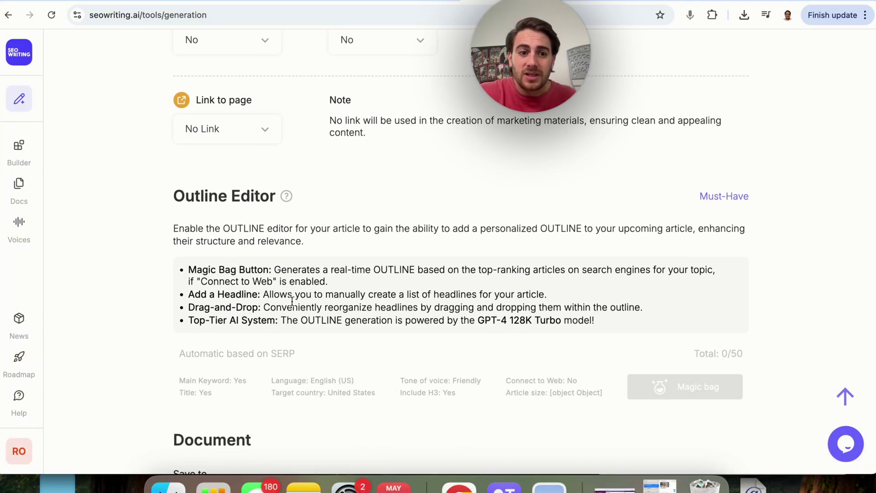
pyautogui.scroll(-1, 293, 296)
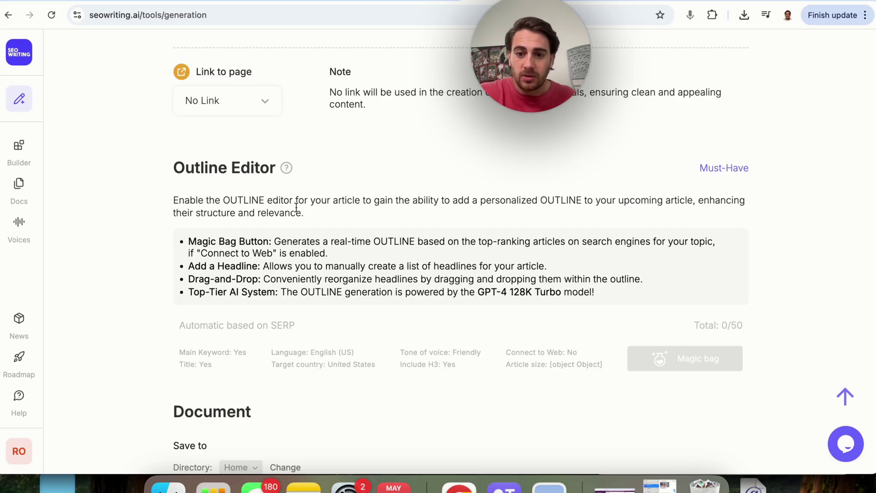
pyautogui.scroll(-7, 296, 209)
pyautogui.scroll(-1, 297, 211)
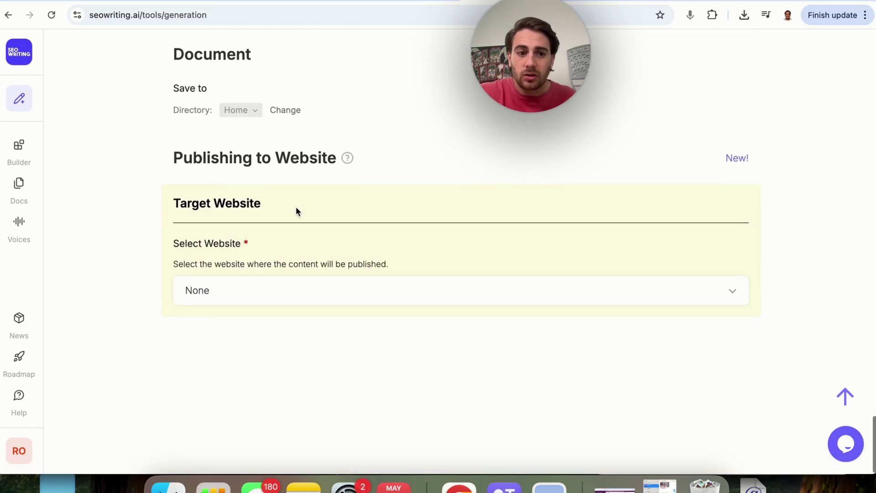
pyautogui.click(419, 303)
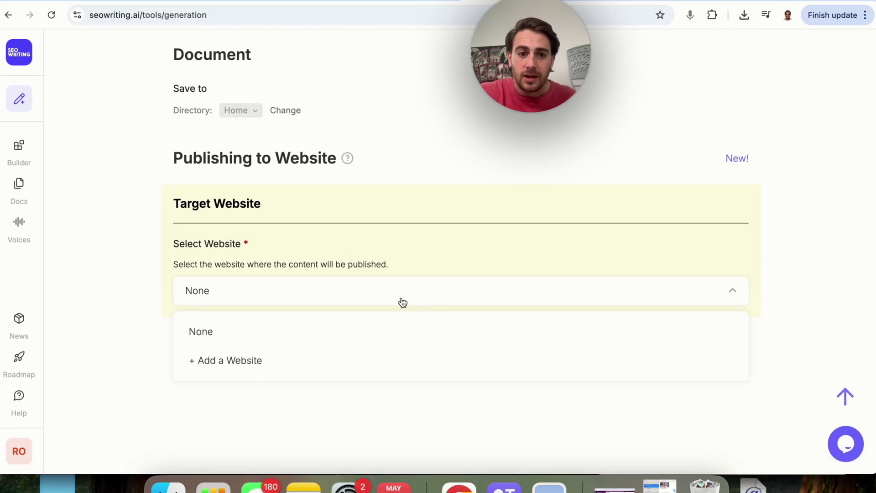
pyautogui.click(256, 324)
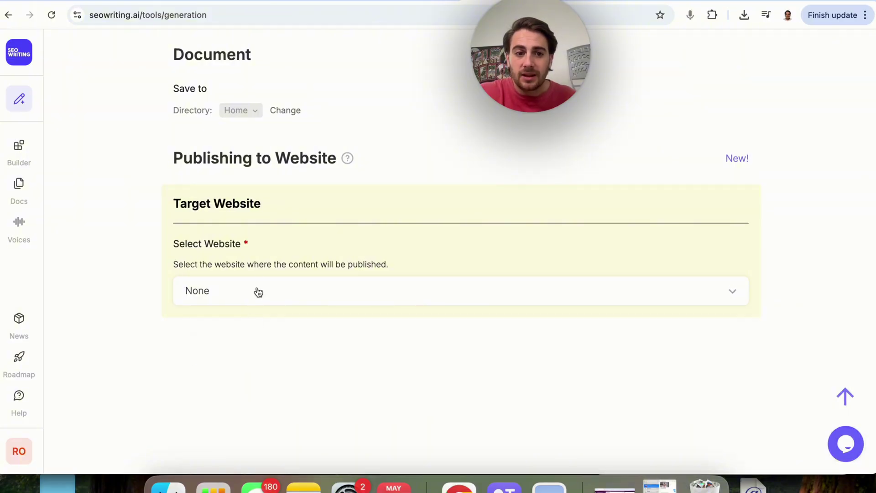
pyautogui.scroll(20, 280, 307)
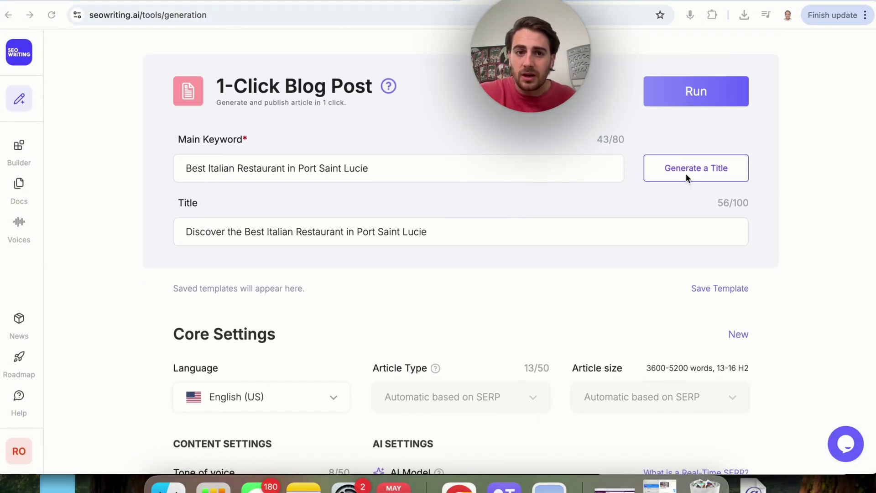
# Run generation of the Italian restaurant blog post, then head back to the Dashboard
pyautogui.click(680, 95)
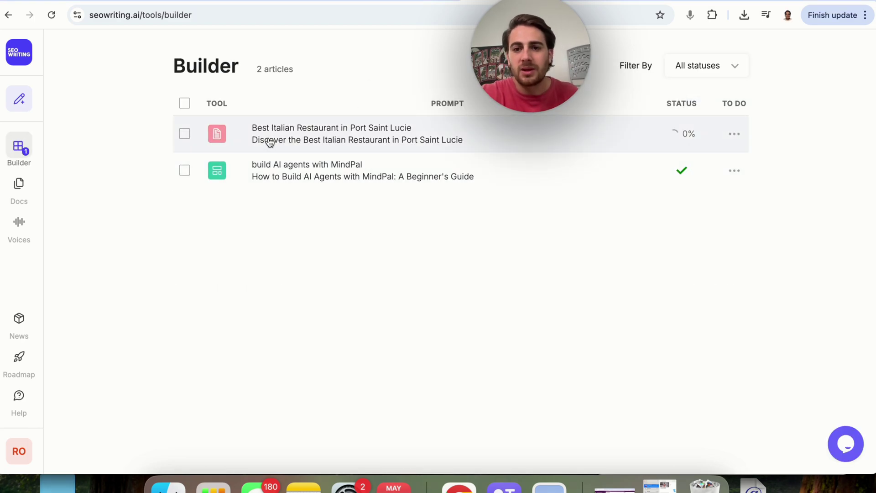
pyautogui.click(19, 52)
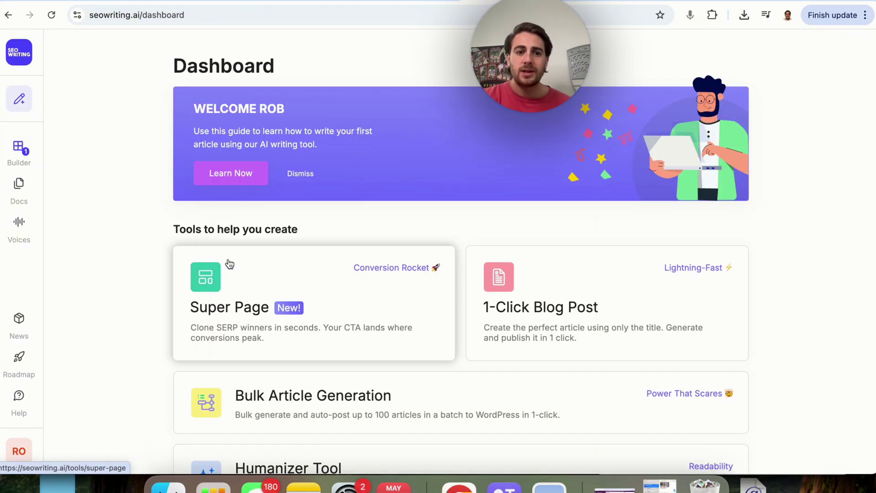
pyautogui.scroll(-2, 327, 287)
pyautogui.scroll(-3, 328, 287)
# Open Bulk Article Generation and enter the keywords 'ai agents' and 'ai agents for mindpal'
pyautogui.click(378, 296)
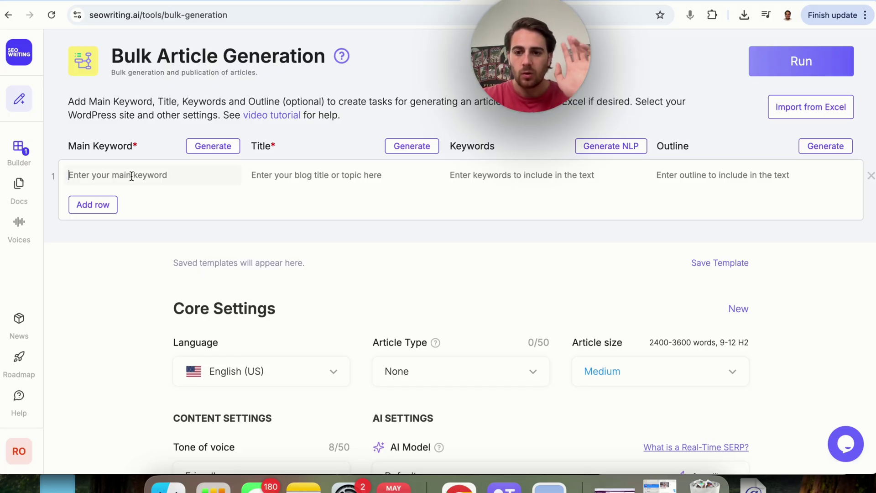
pyautogui.write('ai agents')
pyautogui.press('Return')
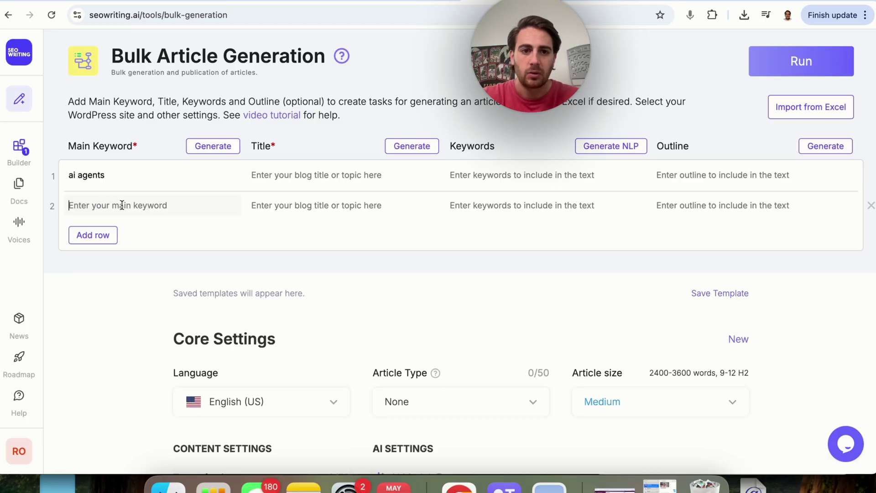
pyautogui.write('ai agents for mindpal')
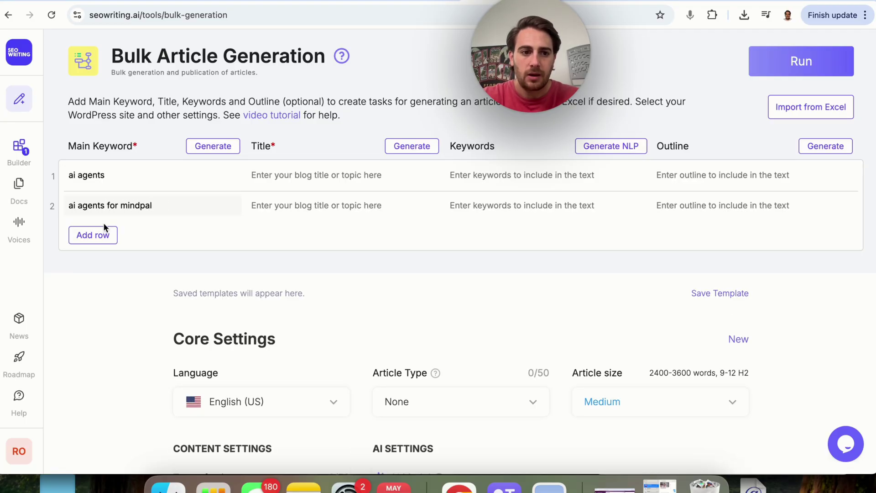
# Add third and fourth rows from the pasted mindpal keyword, swapping mindpal for lindy
pyautogui.click(102, 228)
pyautogui.click(129, 234)
pyautogui.write('ai agents for mindpal')
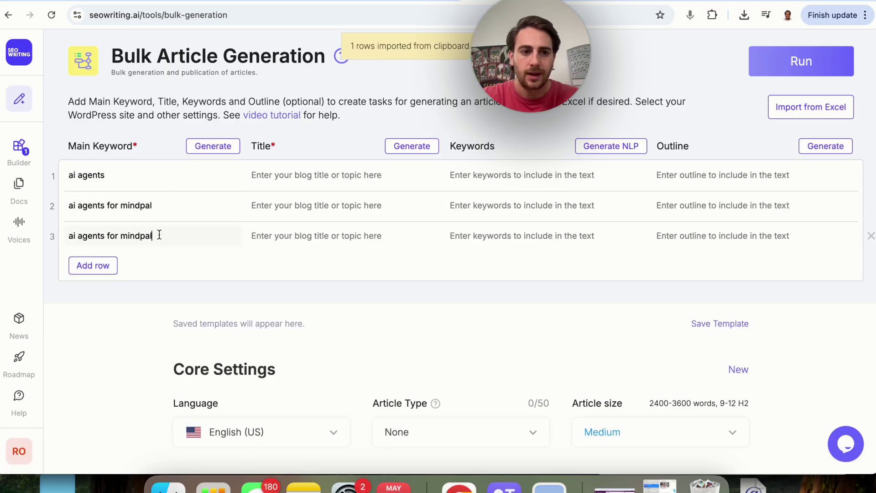
pyautogui.doubleClick(147, 227)
pyautogui.click(113, 267)
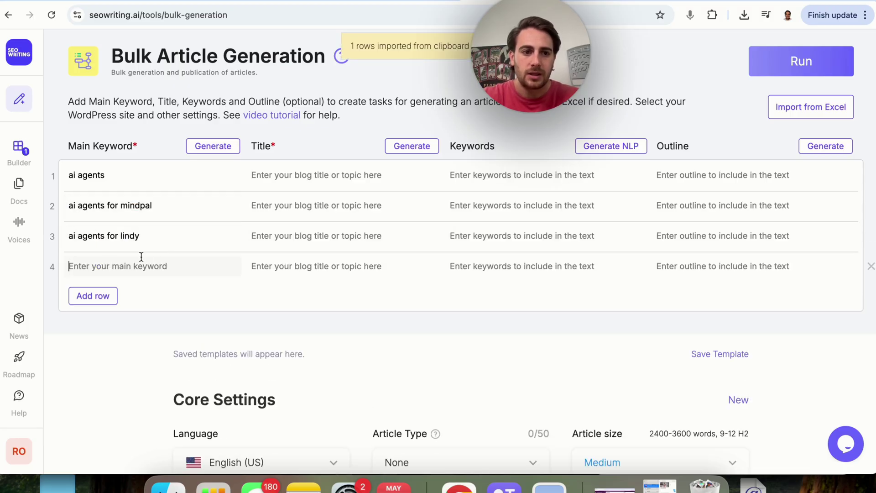
pyautogui.write('ai agents for mindpal')
pyautogui.doubleClick(139, 266)
# Finish row four as 'ai agents for n8n', then generate titles, NLP keywords and outlines, retrying missing titles
pyautogui.write('n8n')
pyautogui.click(404, 146)
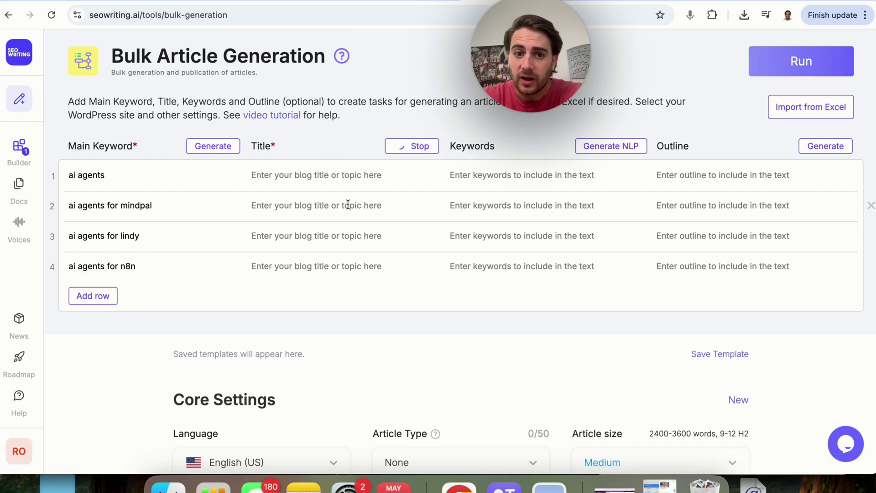
pyautogui.click(611, 145)
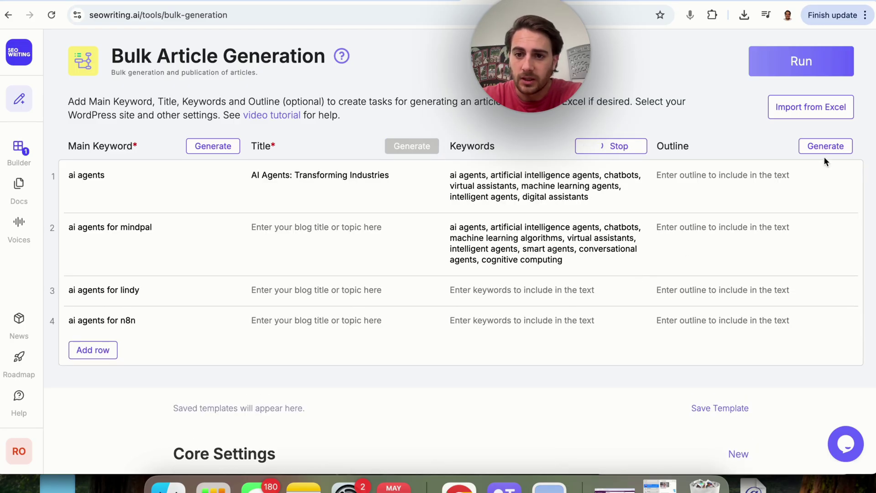
pyautogui.click(826, 147)
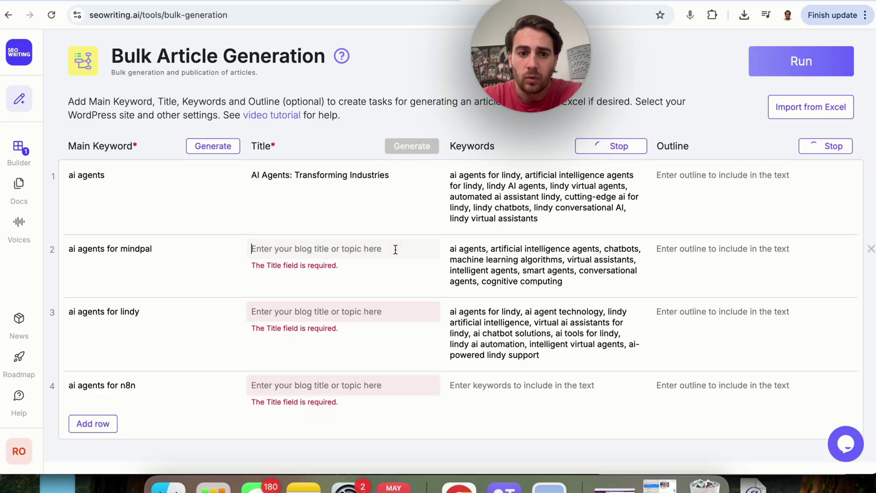
pyautogui.scroll(-1, 412, 270)
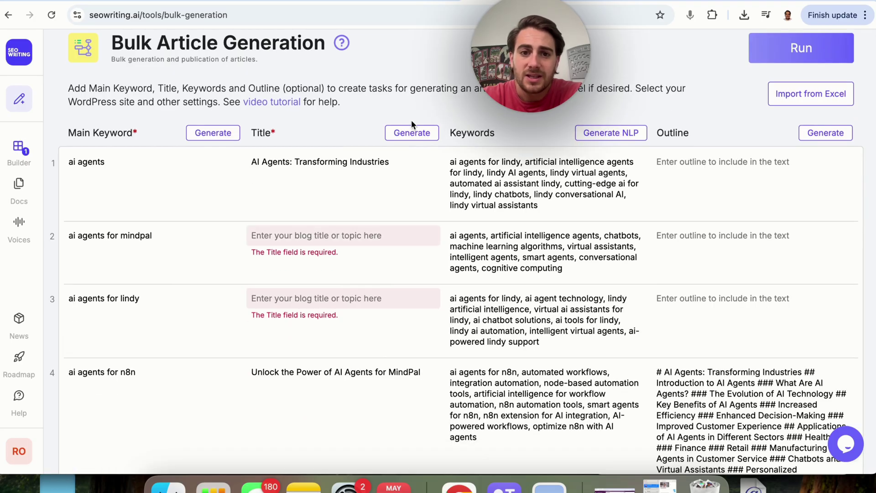
pyautogui.click(412, 133)
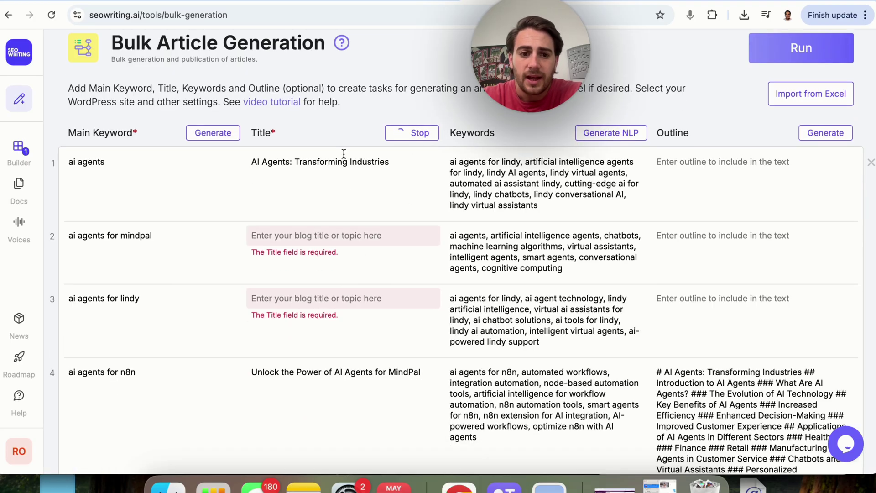
pyautogui.scroll(-3, 344, 154)
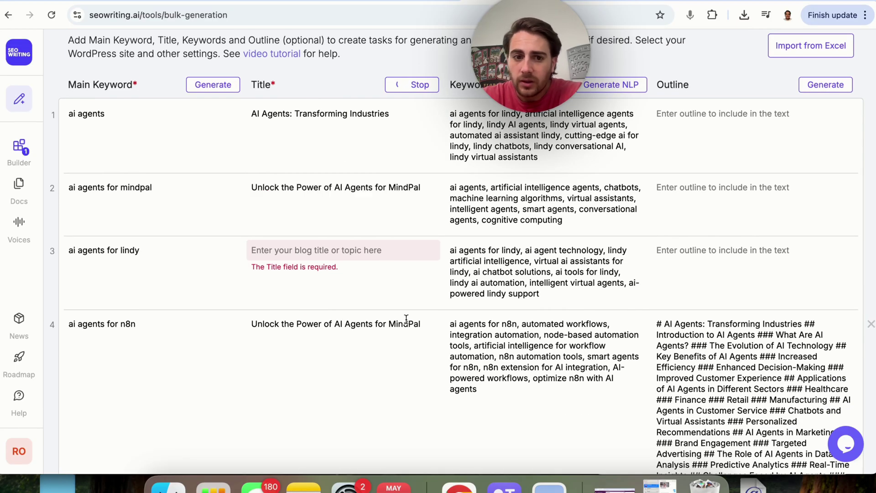
# Scroll through Core Settings, Media Hub, Syndication and Publishing, then back up to the table
pyautogui.scroll(-5, 466, 251)
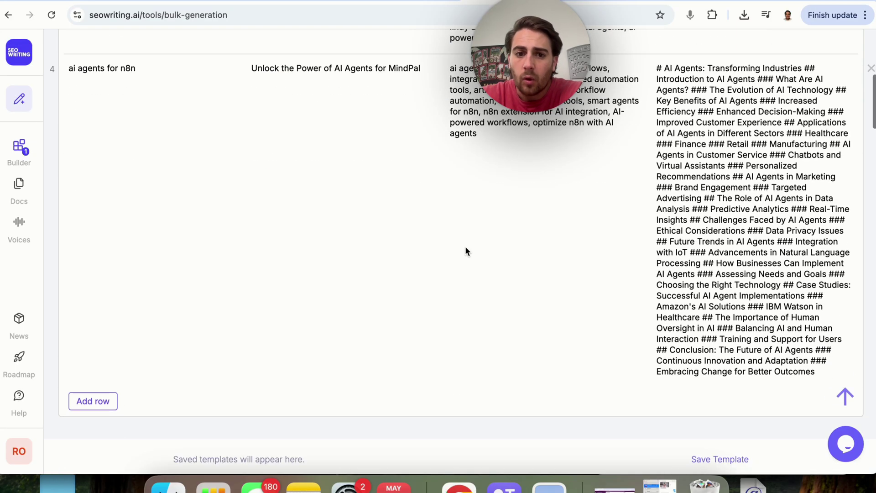
pyautogui.scroll(-9, 466, 251)
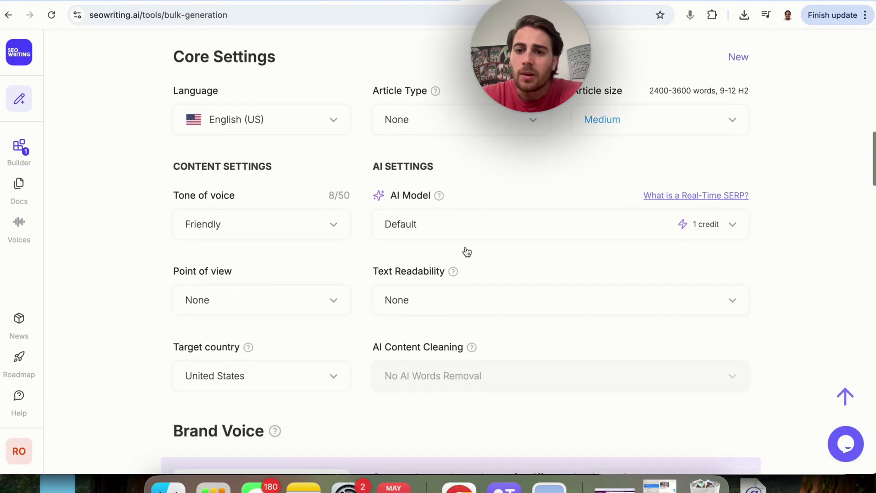
pyautogui.scroll(-6, 467, 252)
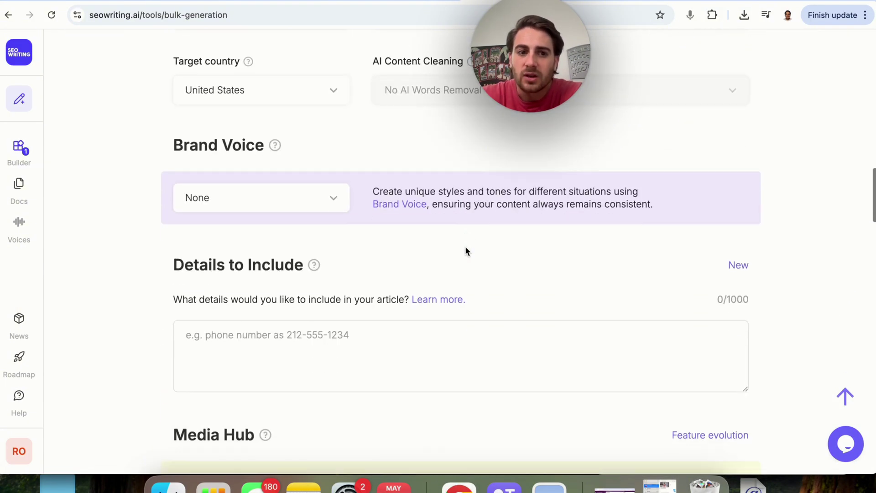
pyautogui.scroll(-8, 465, 251)
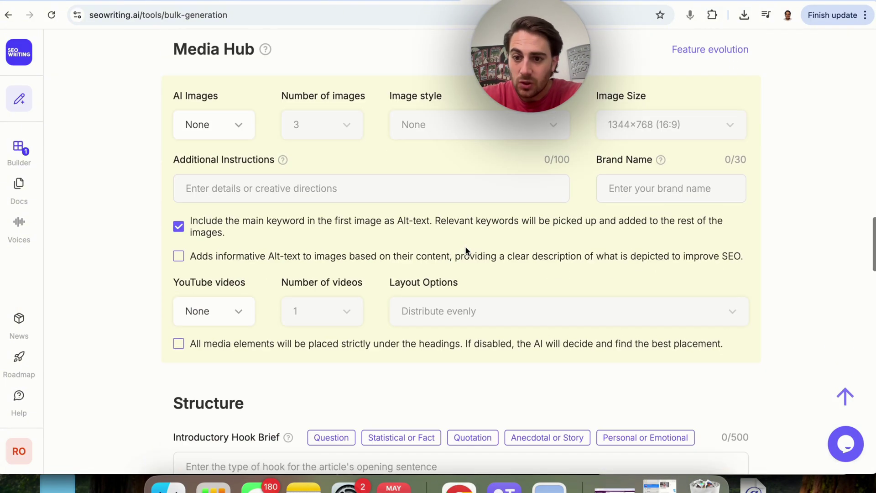
pyautogui.scroll(-20, 466, 250)
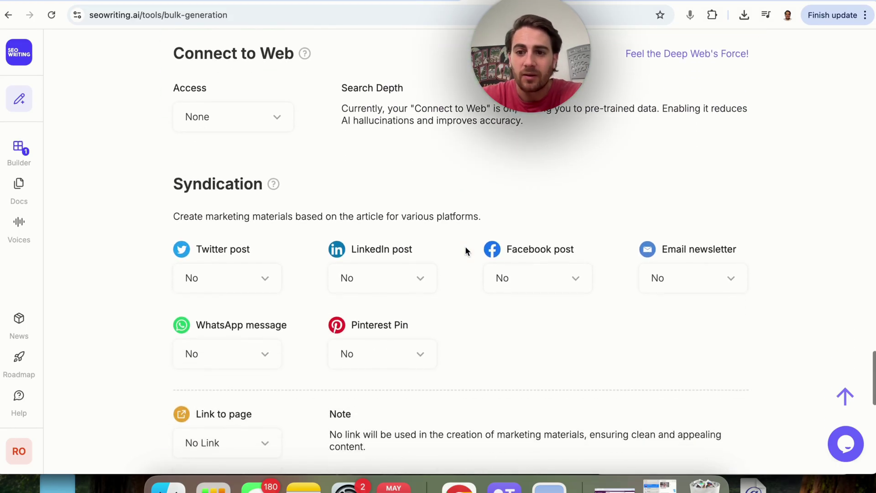
pyautogui.scroll(-1, 466, 251)
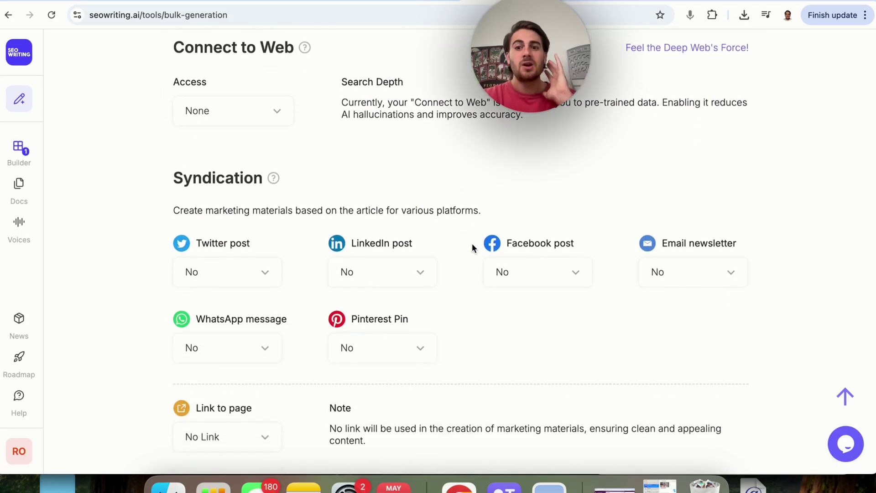
pyautogui.scroll(-10, 412, 191)
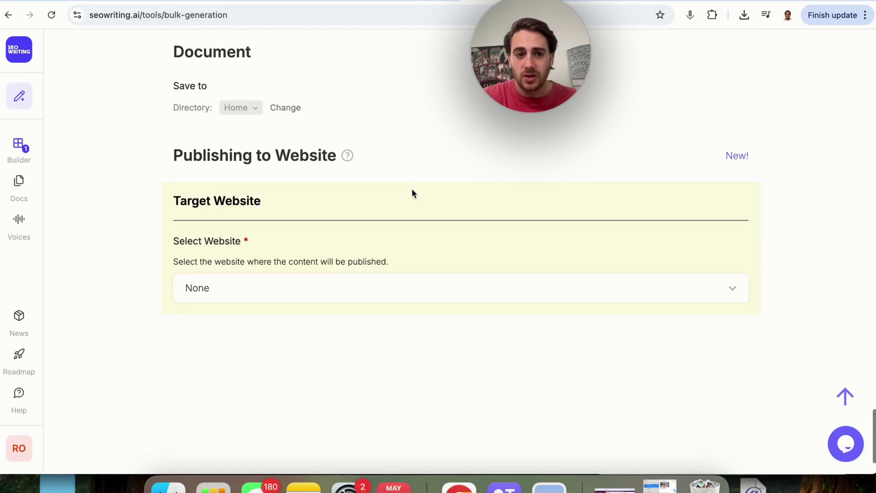
pyautogui.scroll(20, 432, 336)
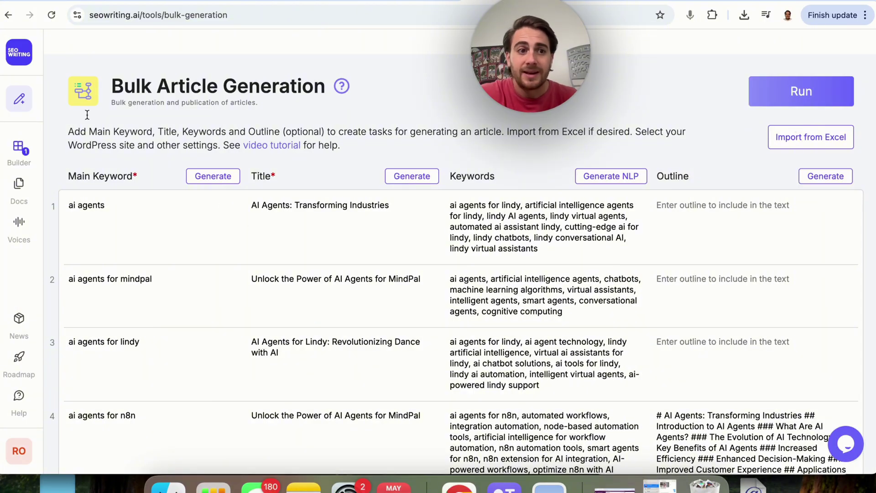
# Go from the dashboard to the Humanizer Tool and place the cursor in Input Text
pyautogui.click(19, 48)
pyautogui.scroll(-3, 462, 203)
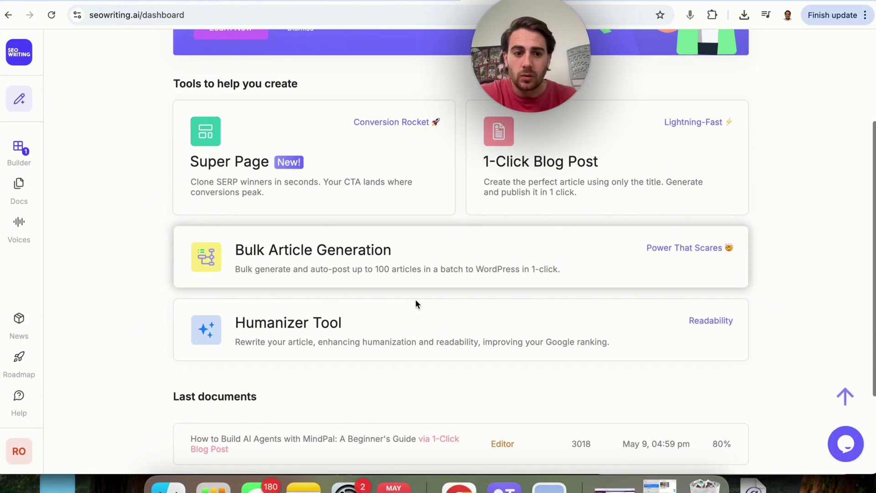
pyautogui.click(392, 330)
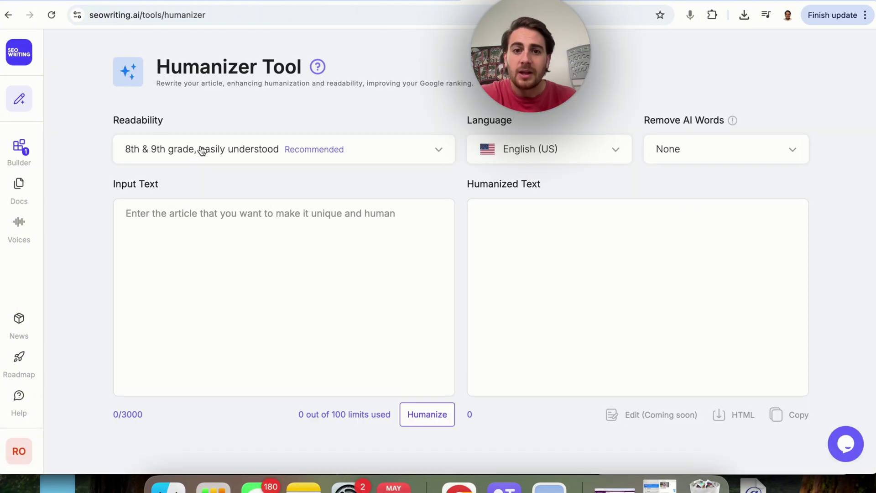
pyautogui.click(205, 213)
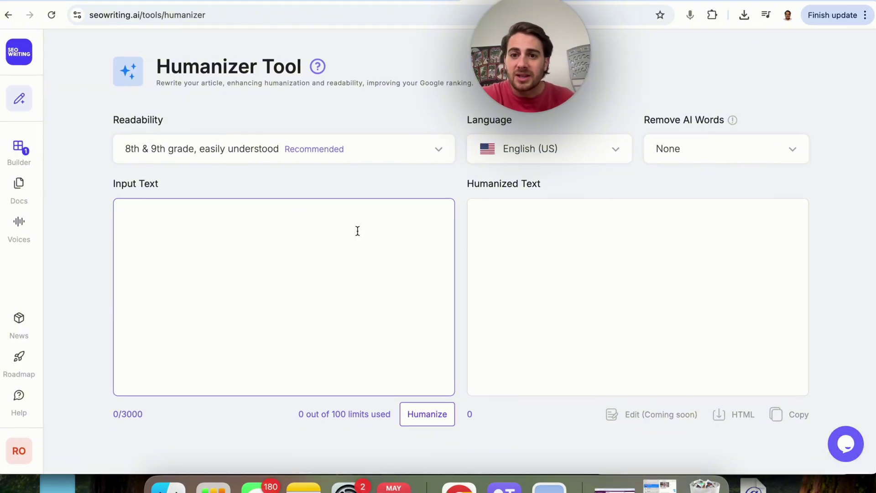
# Paste the AI agents intro, set readability to 5th grade, keep Remove AI Words at None, and humanize
pyautogui.click(520, 233)
pyautogui.click(689, 149)
pyautogui.click(232, 153)
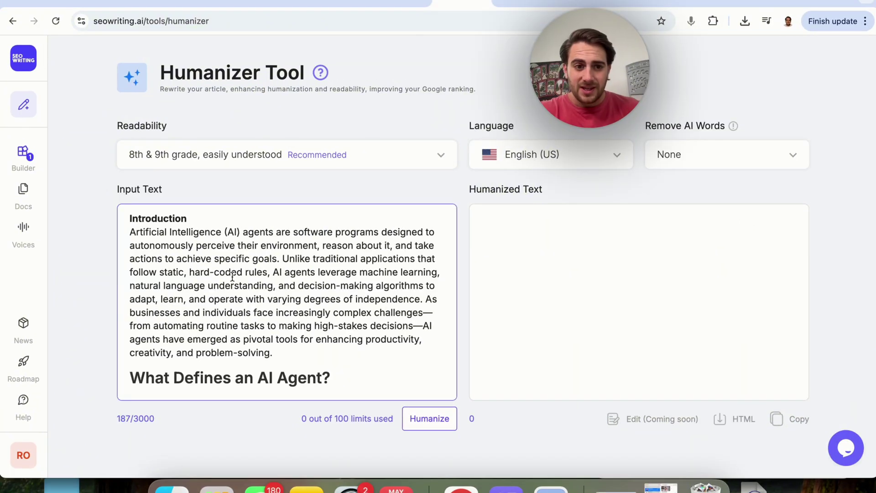
pyautogui.scroll(-10, 232, 277)
pyautogui.scroll(10, 228, 265)
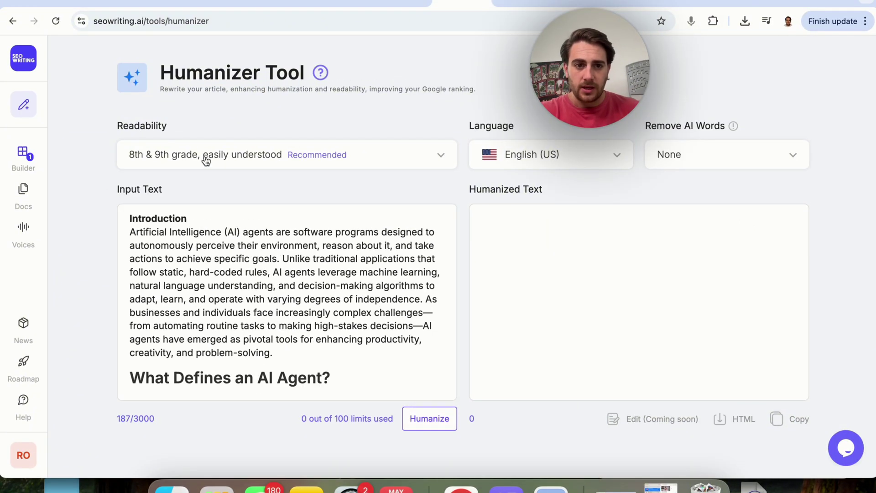
pyautogui.click(205, 157)
pyautogui.click(208, 192)
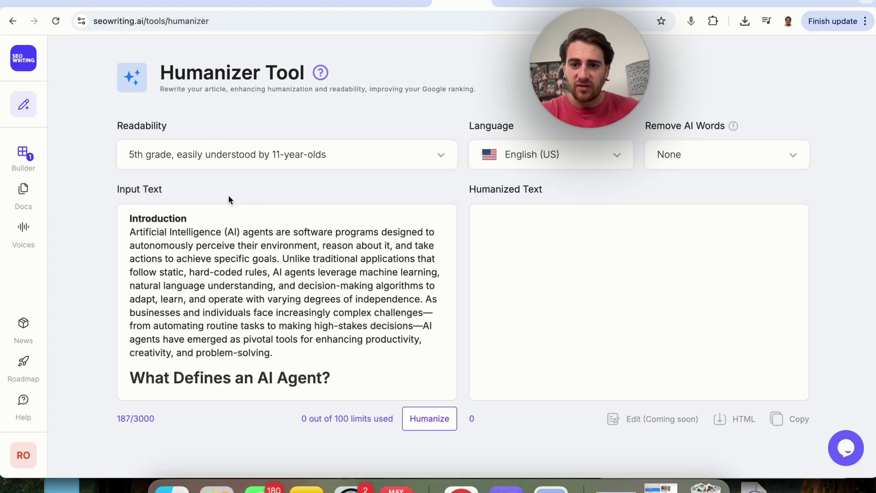
pyautogui.click(696, 149)
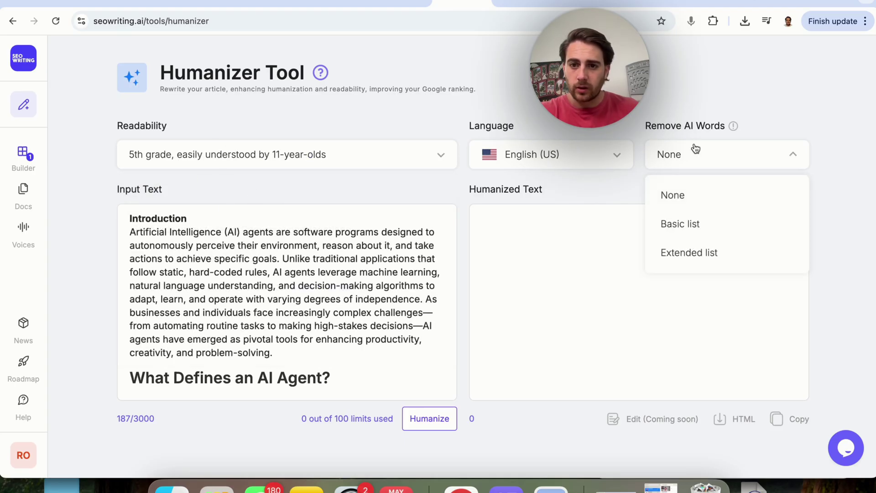
pyautogui.click(566, 196)
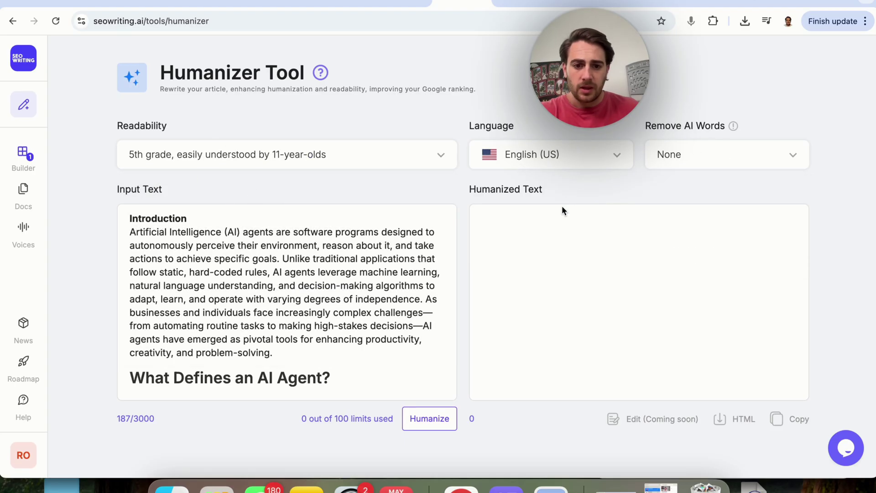
pyautogui.click(437, 421)
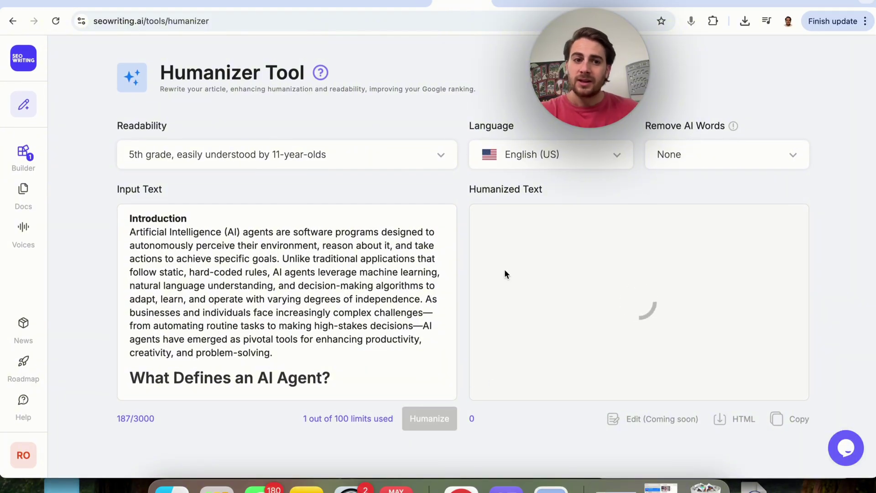
# Scroll up and down the page on the way to the Port Saint Lucie restaurant article
pyautogui.scroll(-6, 215, 261)
pyautogui.scroll(6, 215, 261)
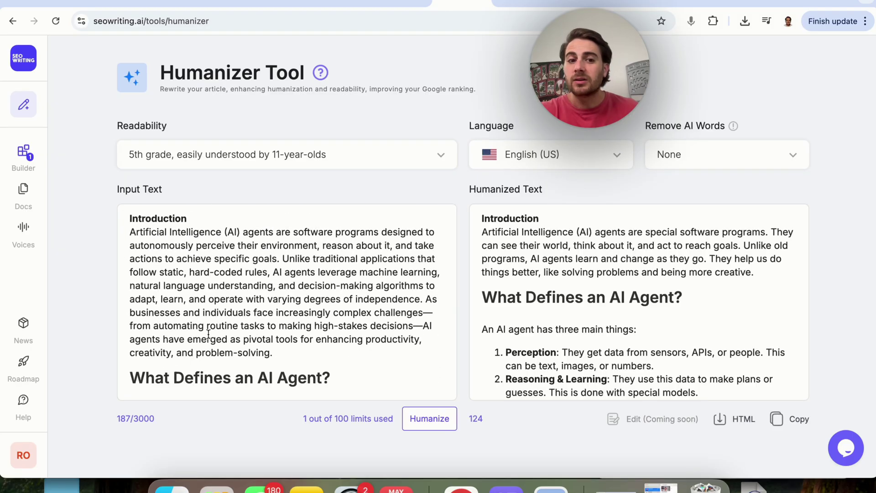
pyautogui.scroll(-1, 208, 335)
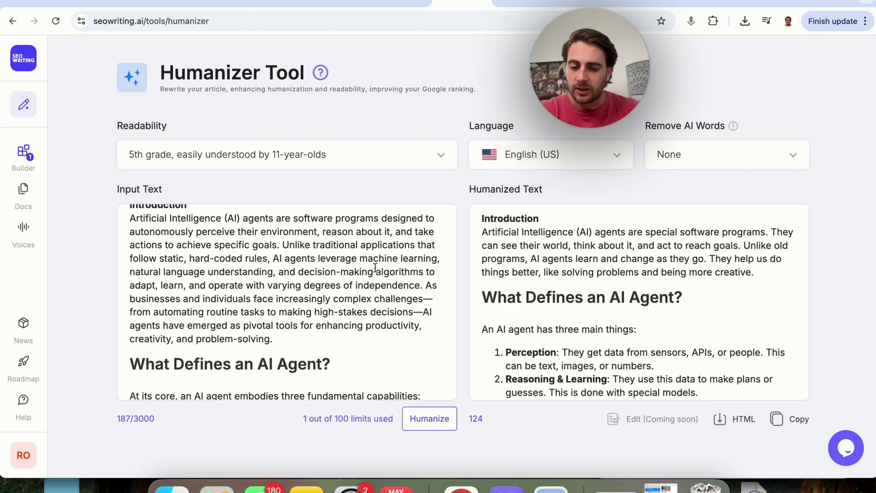
pyautogui.scroll(-2, 510, 277)
pyautogui.scroll(2, 493, 329)
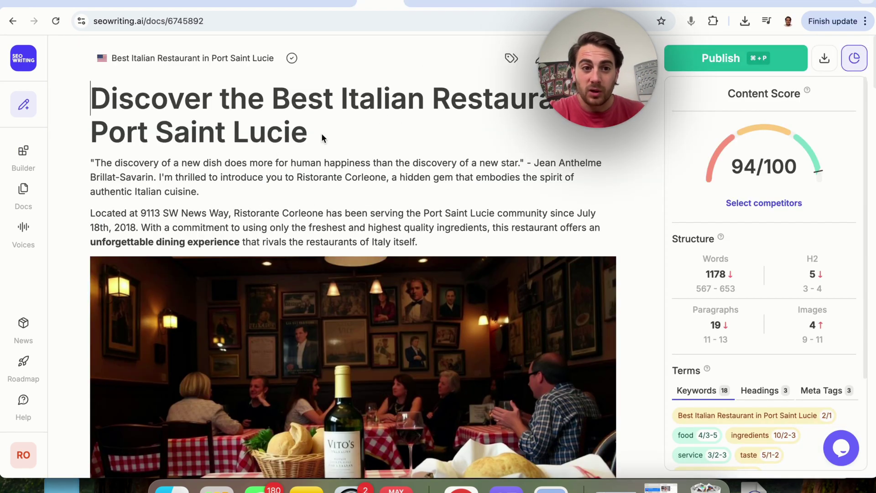
pyautogui.scroll(-3, 420, 240)
pyautogui.scroll(-3, 421, 311)
pyautogui.scroll(3, 388, 304)
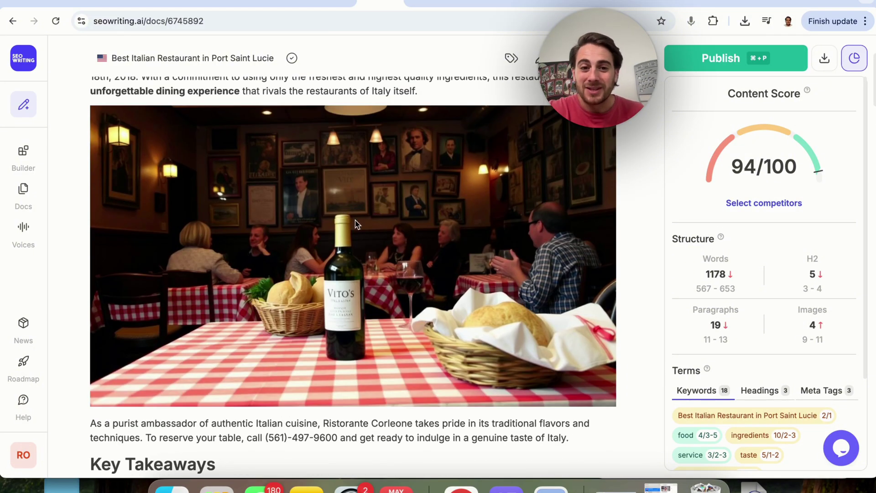
pyautogui.scroll(-5, 333, 270)
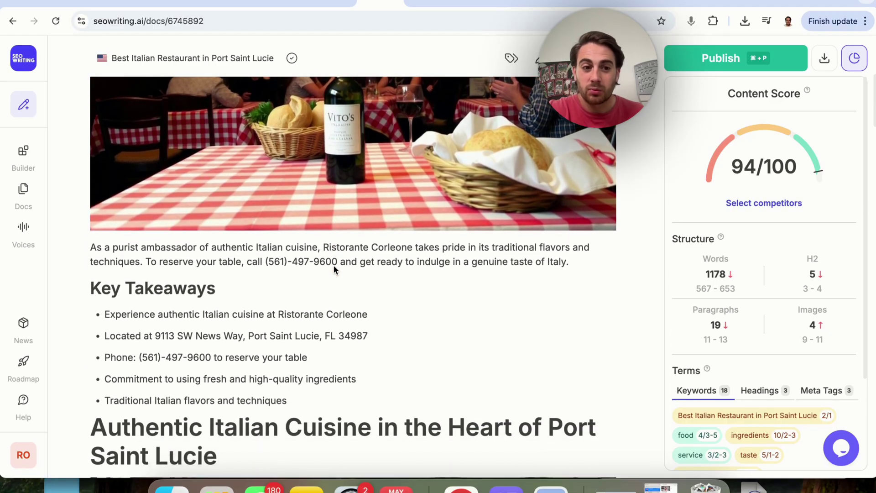
pyautogui.scroll(-1, 332, 269)
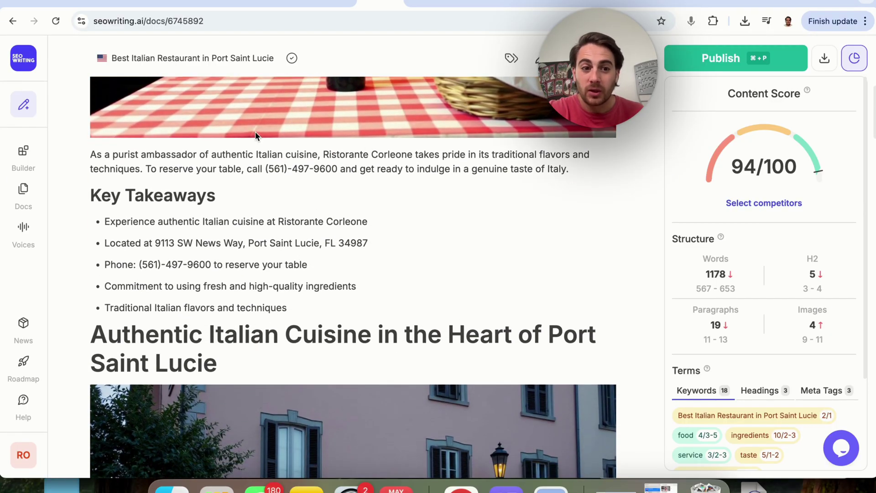
pyautogui.scroll(-3, 326, 245)
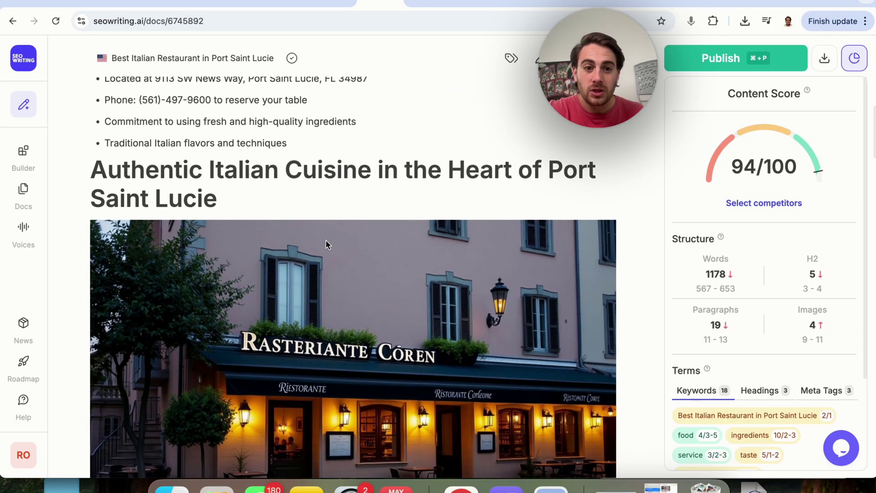
pyautogui.scroll(-2, 347, 228)
pyautogui.scroll(-5, 284, 308)
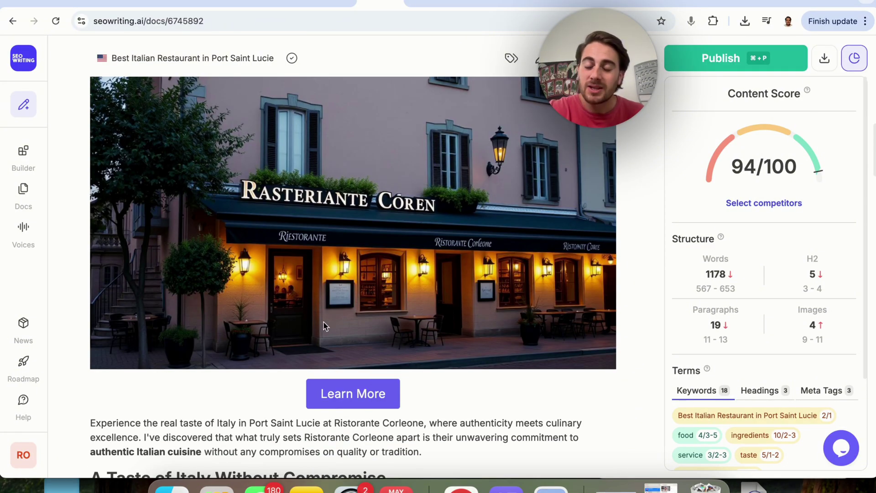
pyautogui.scroll(-10, 301, 267)
pyautogui.scroll(-8, 300, 267)
pyautogui.scroll(-7, 299, 267)
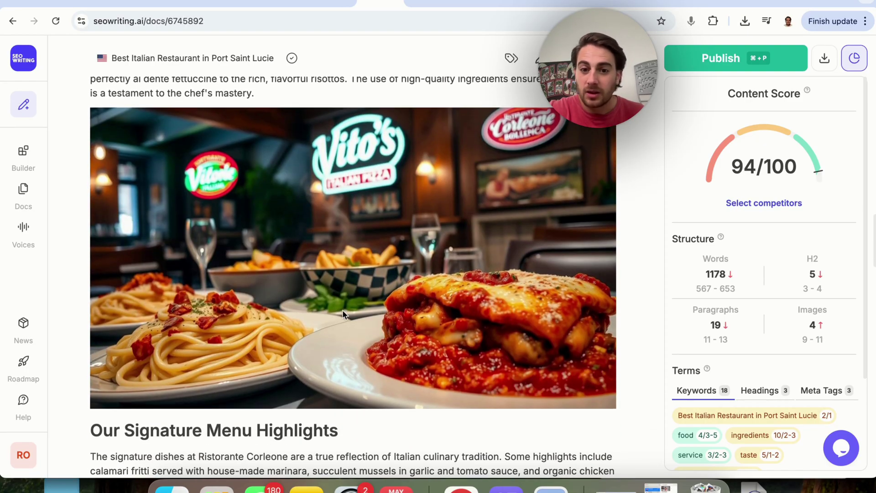
pyautogui.scroll(-8, 342, 310)
pyautogui.scroll(-10, 342, 242)
pyautogui.scroll(-11, 277, 300)
pyautogui.scroll(-20, 277, 300)
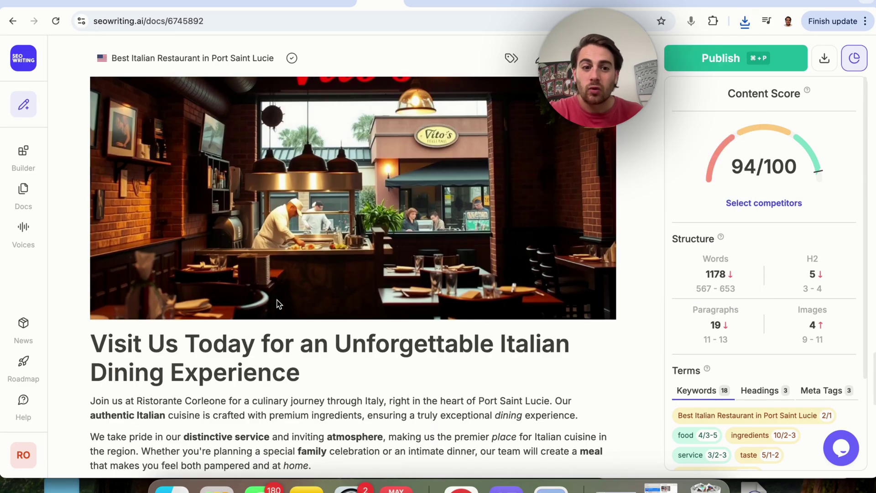
pyautogui.scroll(20, 277, 305)
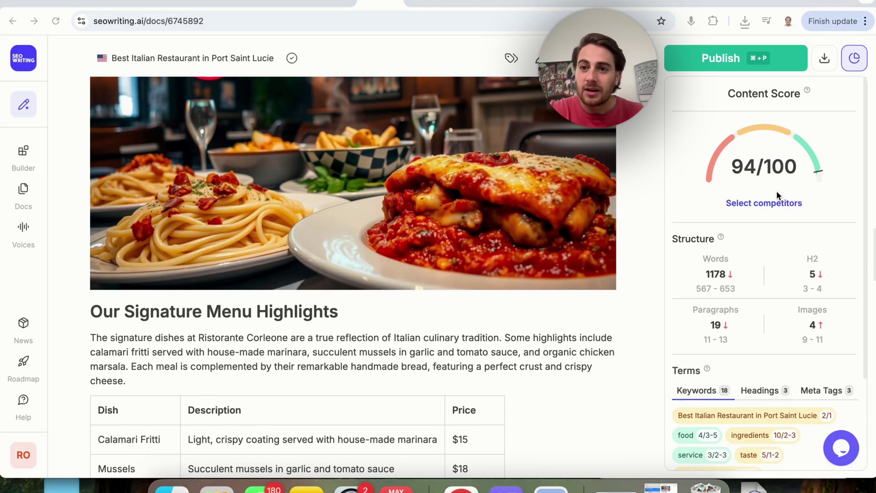
pyautogui.click(776, 203)
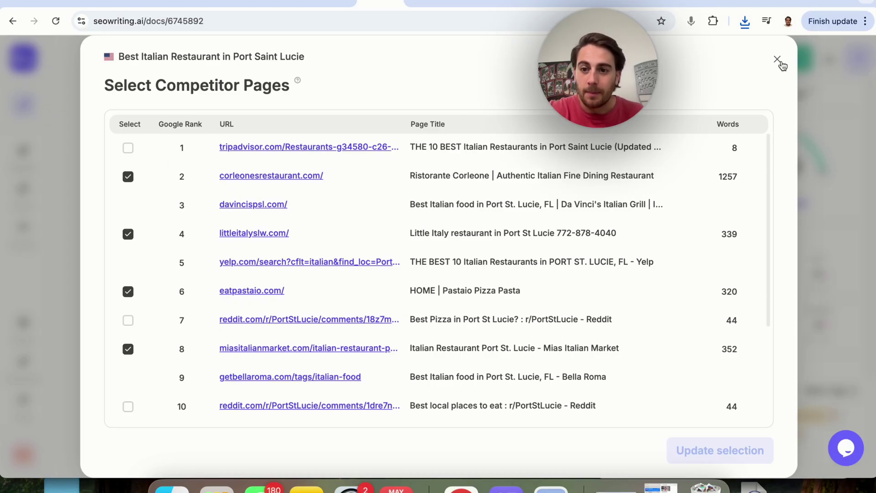
pyautogui.click(778, 60)
pyautogui.scroll(-2, 773, 261)
# Scroll down through the Port Saint Lucie restaurant article
pyautogui.scroll(-2, 753, 247)
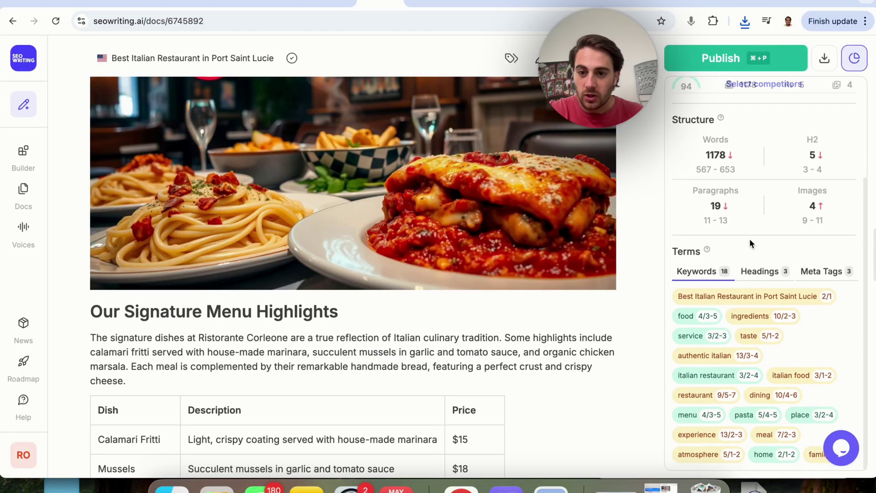
pyautogui.scroll(-2, 699, 272)
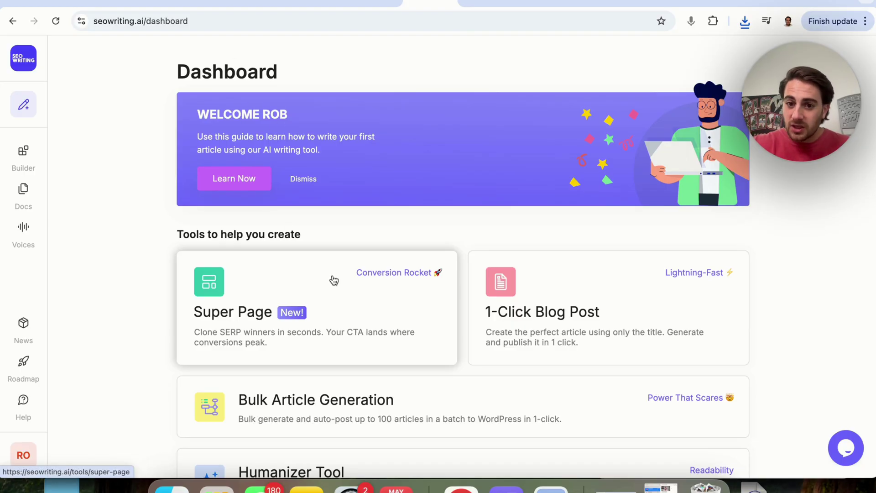
# Scroll the dashboard down to bring the Humanizer Tool into view
pyautogui.scroll(-3, 319, 250)
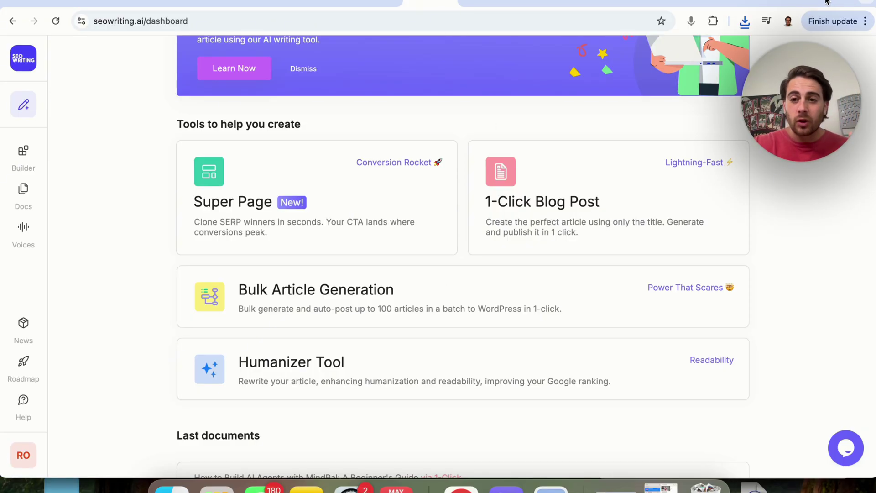
# In a new tab, search Google for 'lawn care near me' and scroll to the sponsored TruGreen ad
pyautogui.click(824, 0)
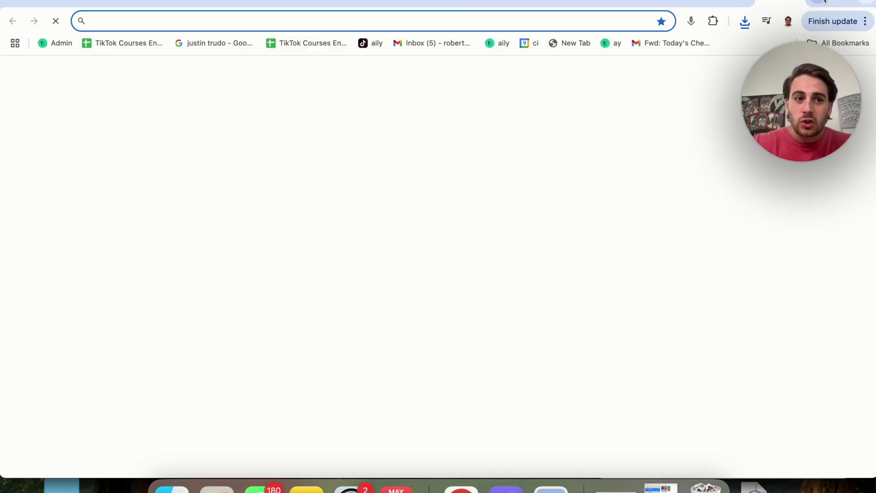
pyautogui.write('google.com')
pyautogui.press('Return')
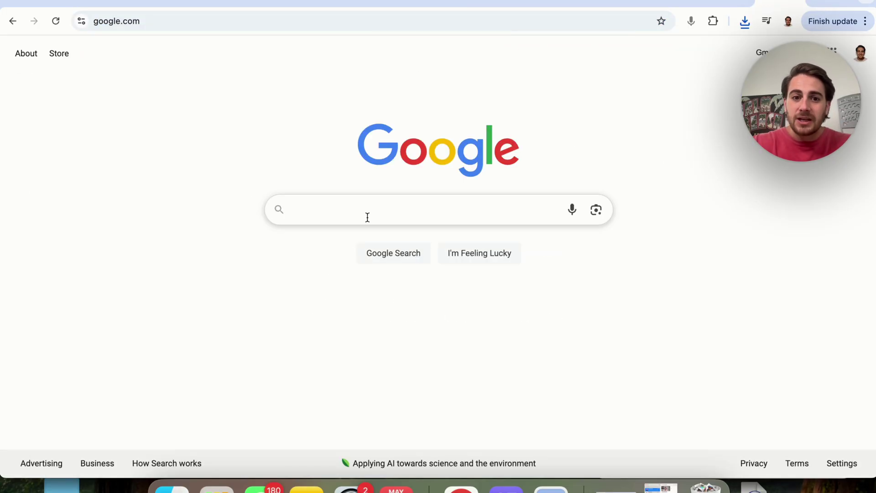
pyautogui.click(365, 217)
pyautogui.write('lawn ')
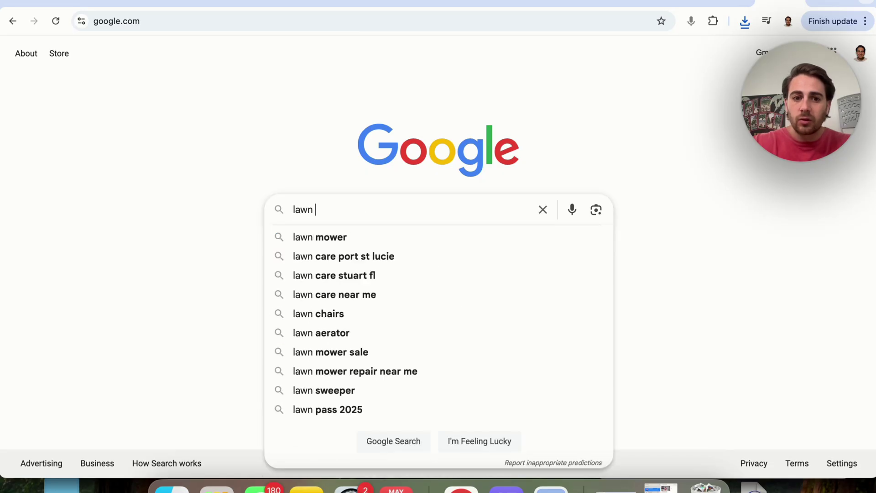
pyautogui.write('care near me')
pyautogui.press('Return')
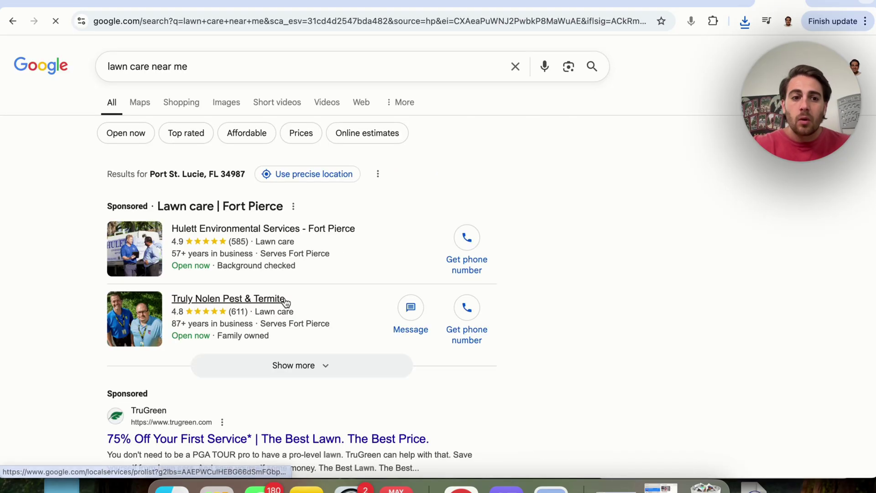
pyautogui.scroll(-5, 285, 298)
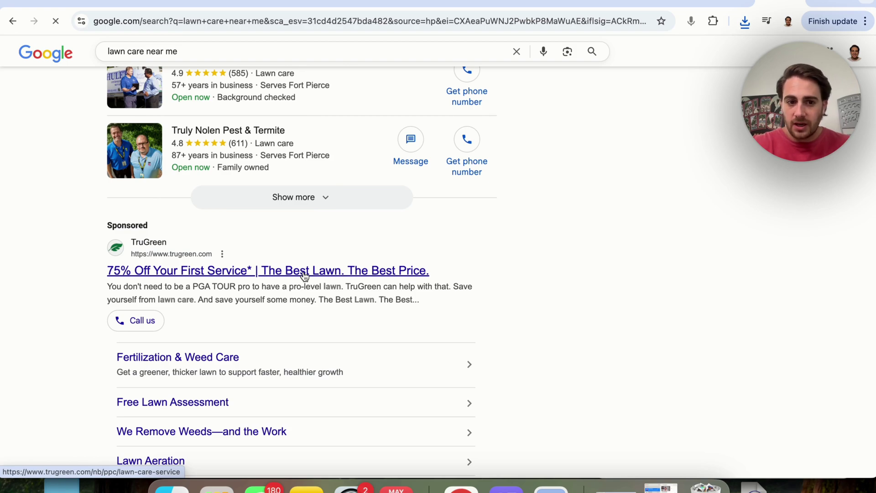
# Open TruGreen's 75% off first treatment ad, close the cookie banner, and browse the landing page
pyautogui.click(304, 271)
pyautogui.scroll(-5, 346, 235)
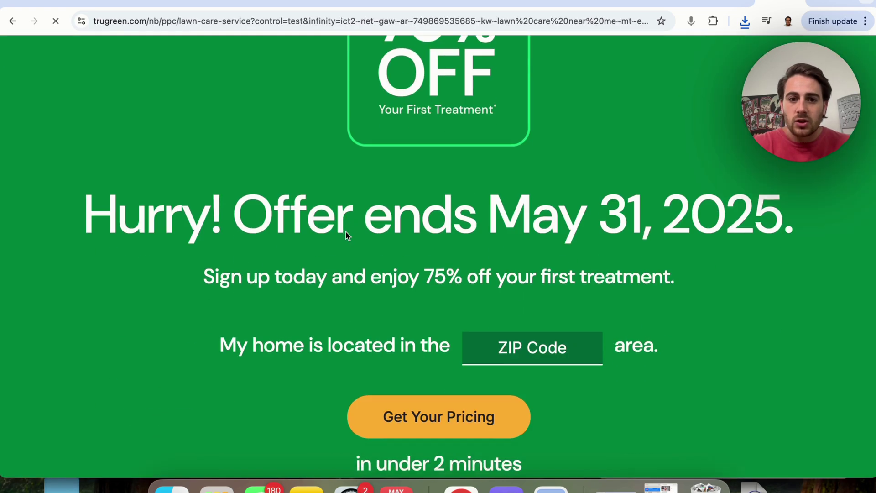
pyautogui.scroll(-3, 347, 235)
pyautogui.scroll(2, 412, 231)
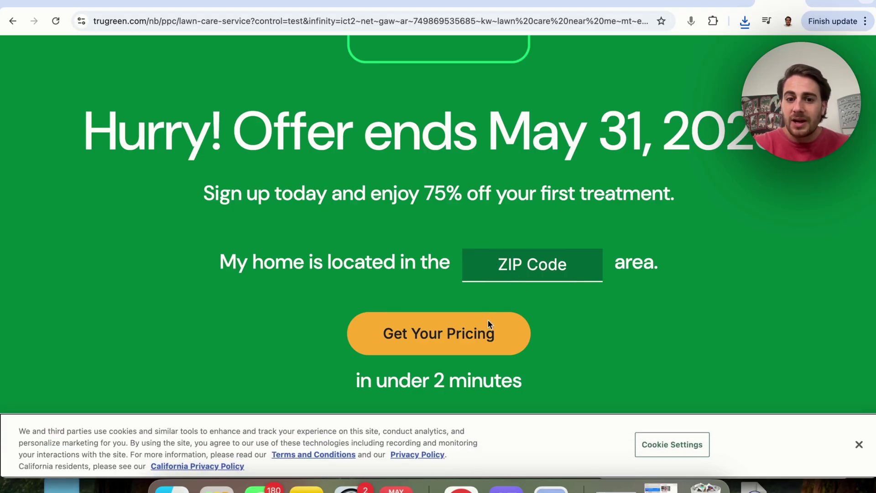
pyautogui.click(859, 444)
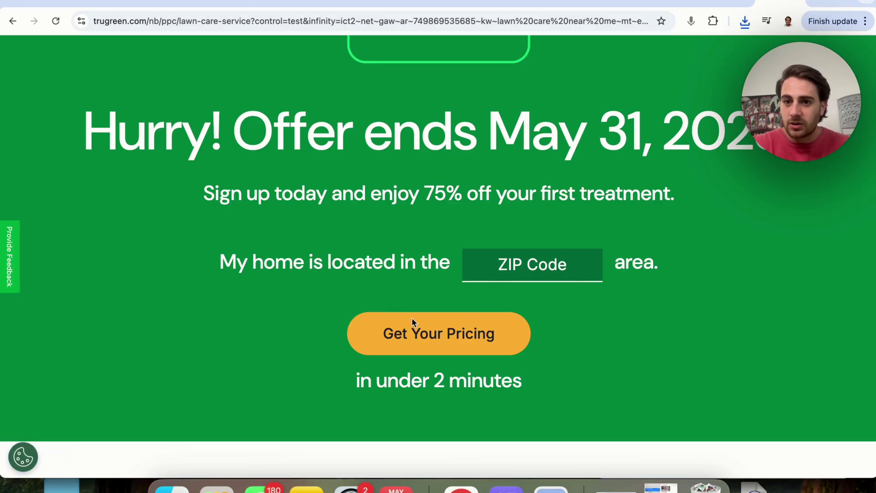
pyautogui.scroll(5, 431, 329)
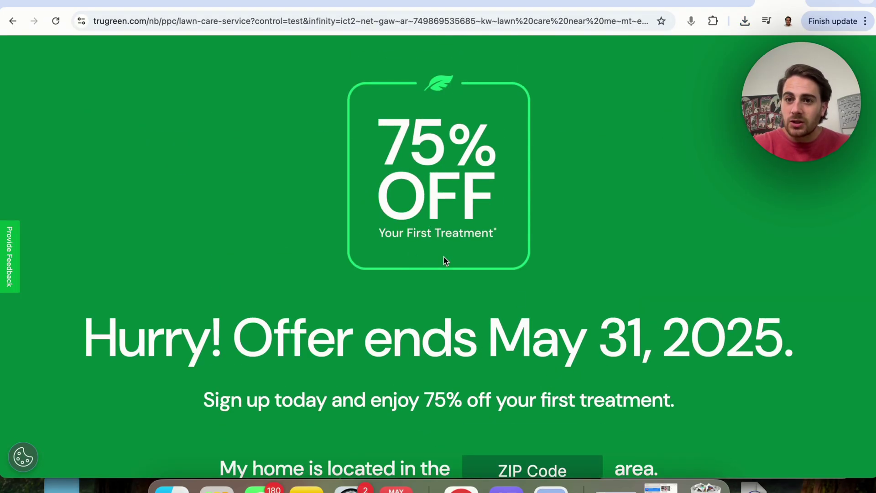
pyautogui.scroll(-1, 446, 261)
pyautogui.scroll(3, 446, 261)
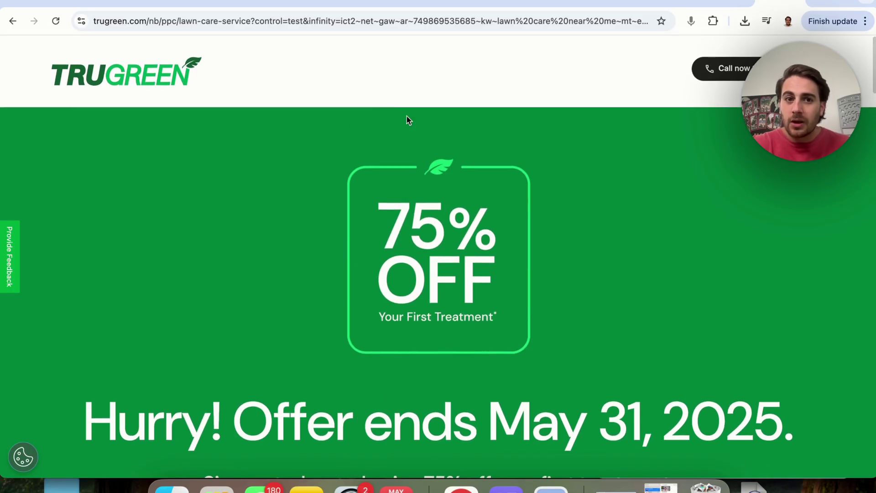
pyautogui.scroll(-5, 308, 149)
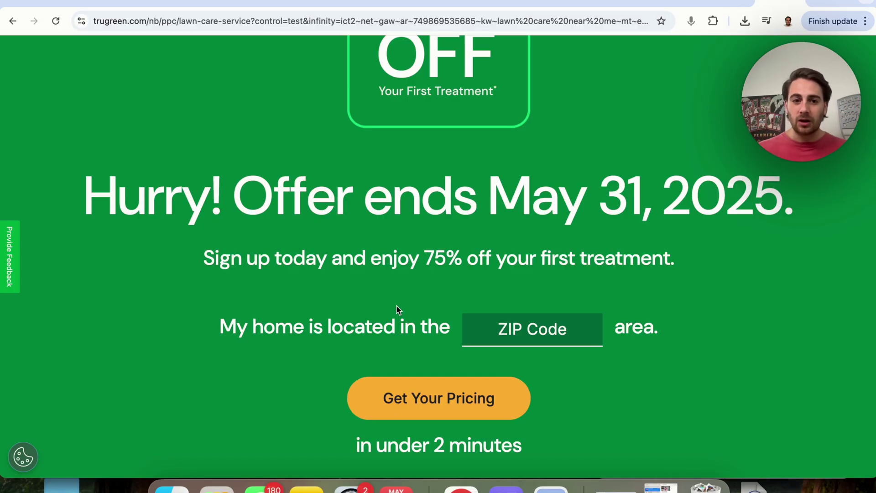
pyautogui.scroll(4, 396, 310)
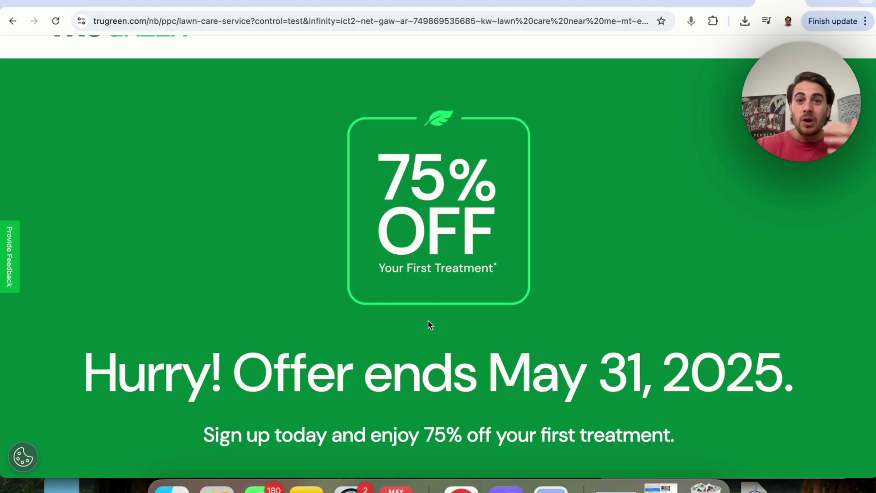
# Switch back to the SEOwriting.ai dashboard tab listing the writing tools
pyautogui.click(394, 5)
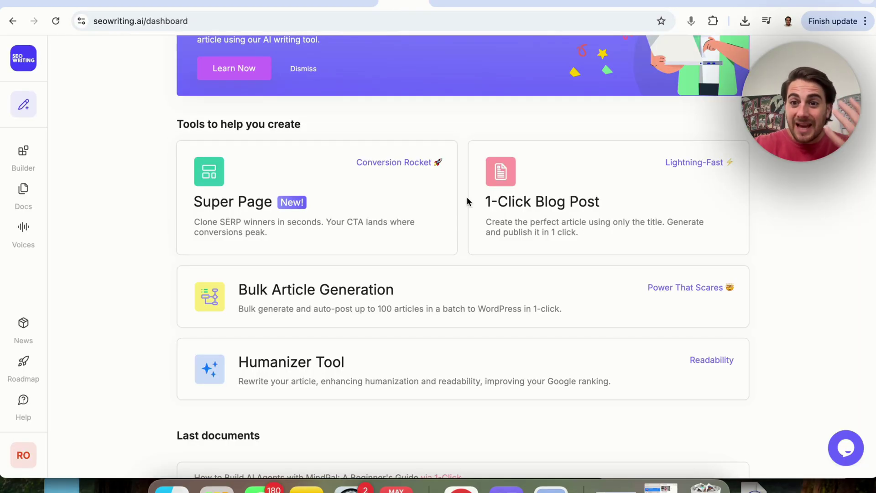